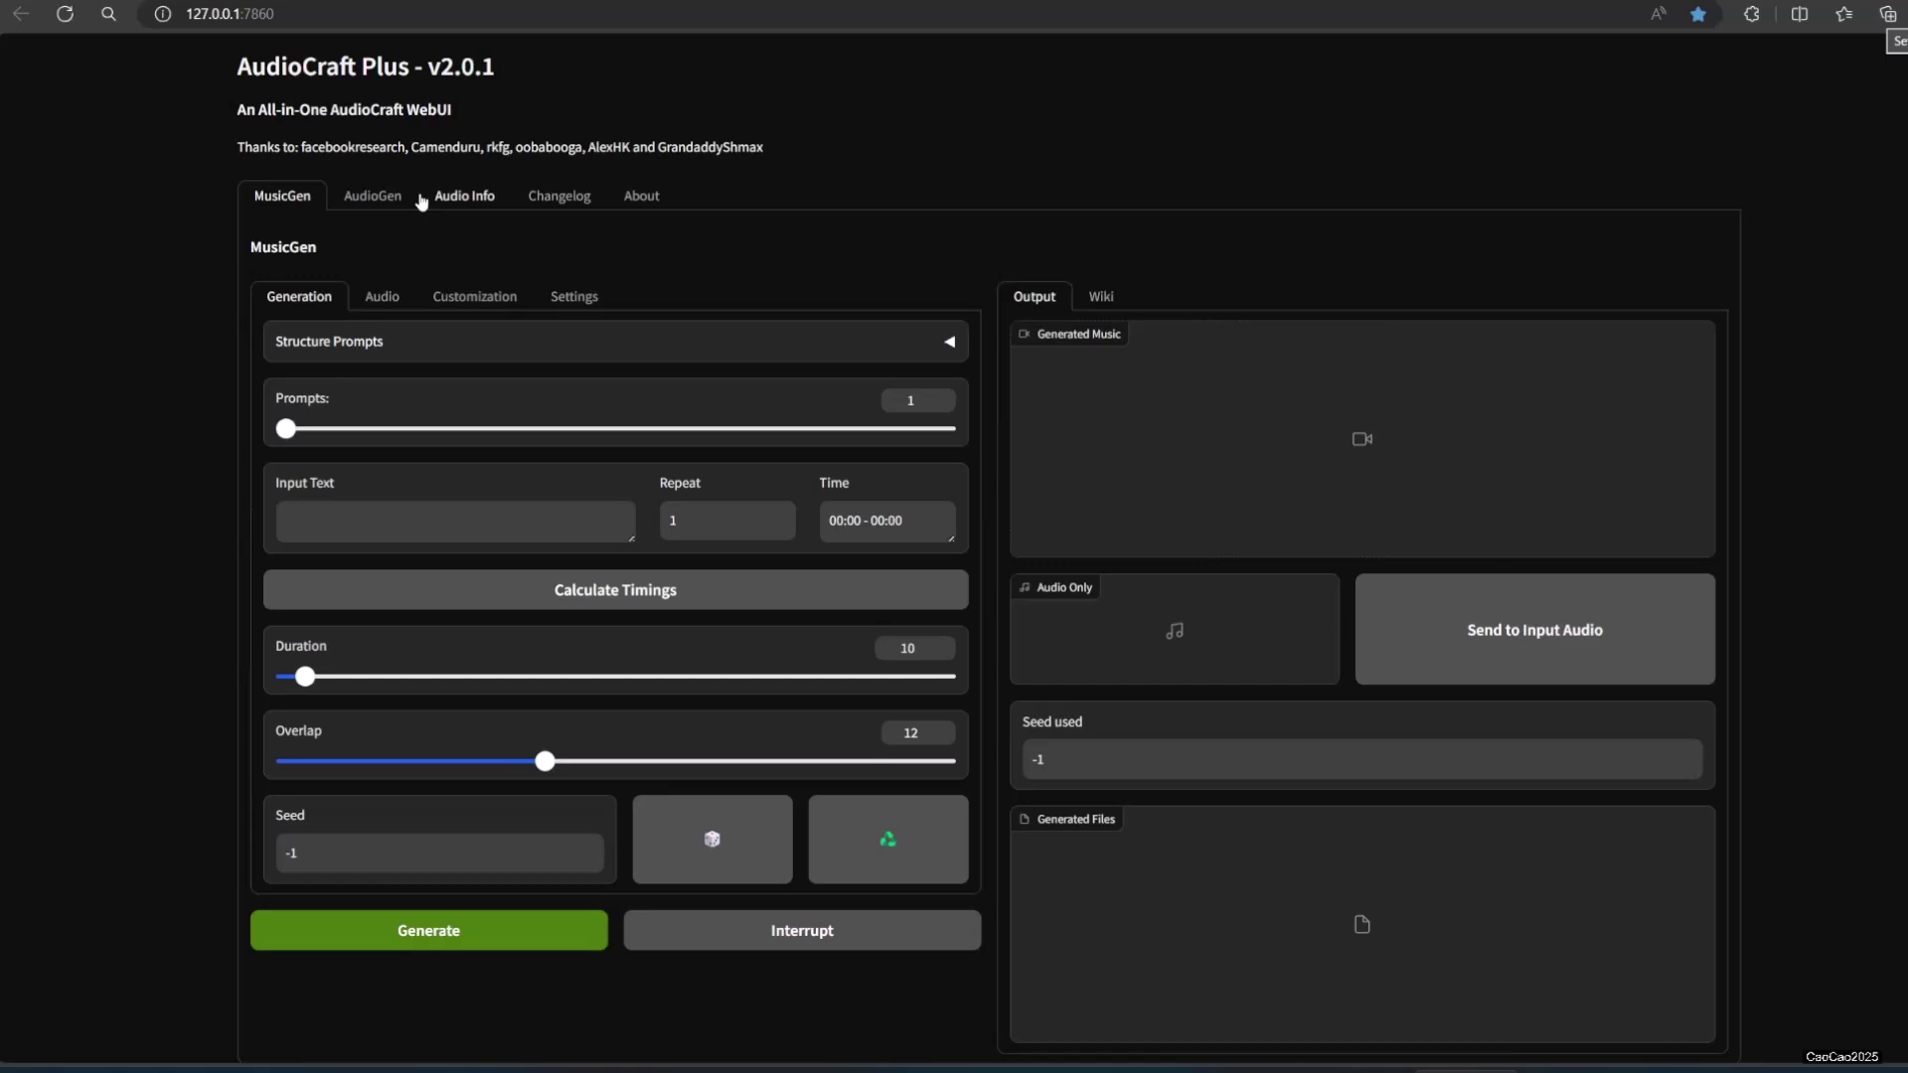
Generate a sound effect in AudioGen from the prompt "river flowing" and play the result
click(375, 202)
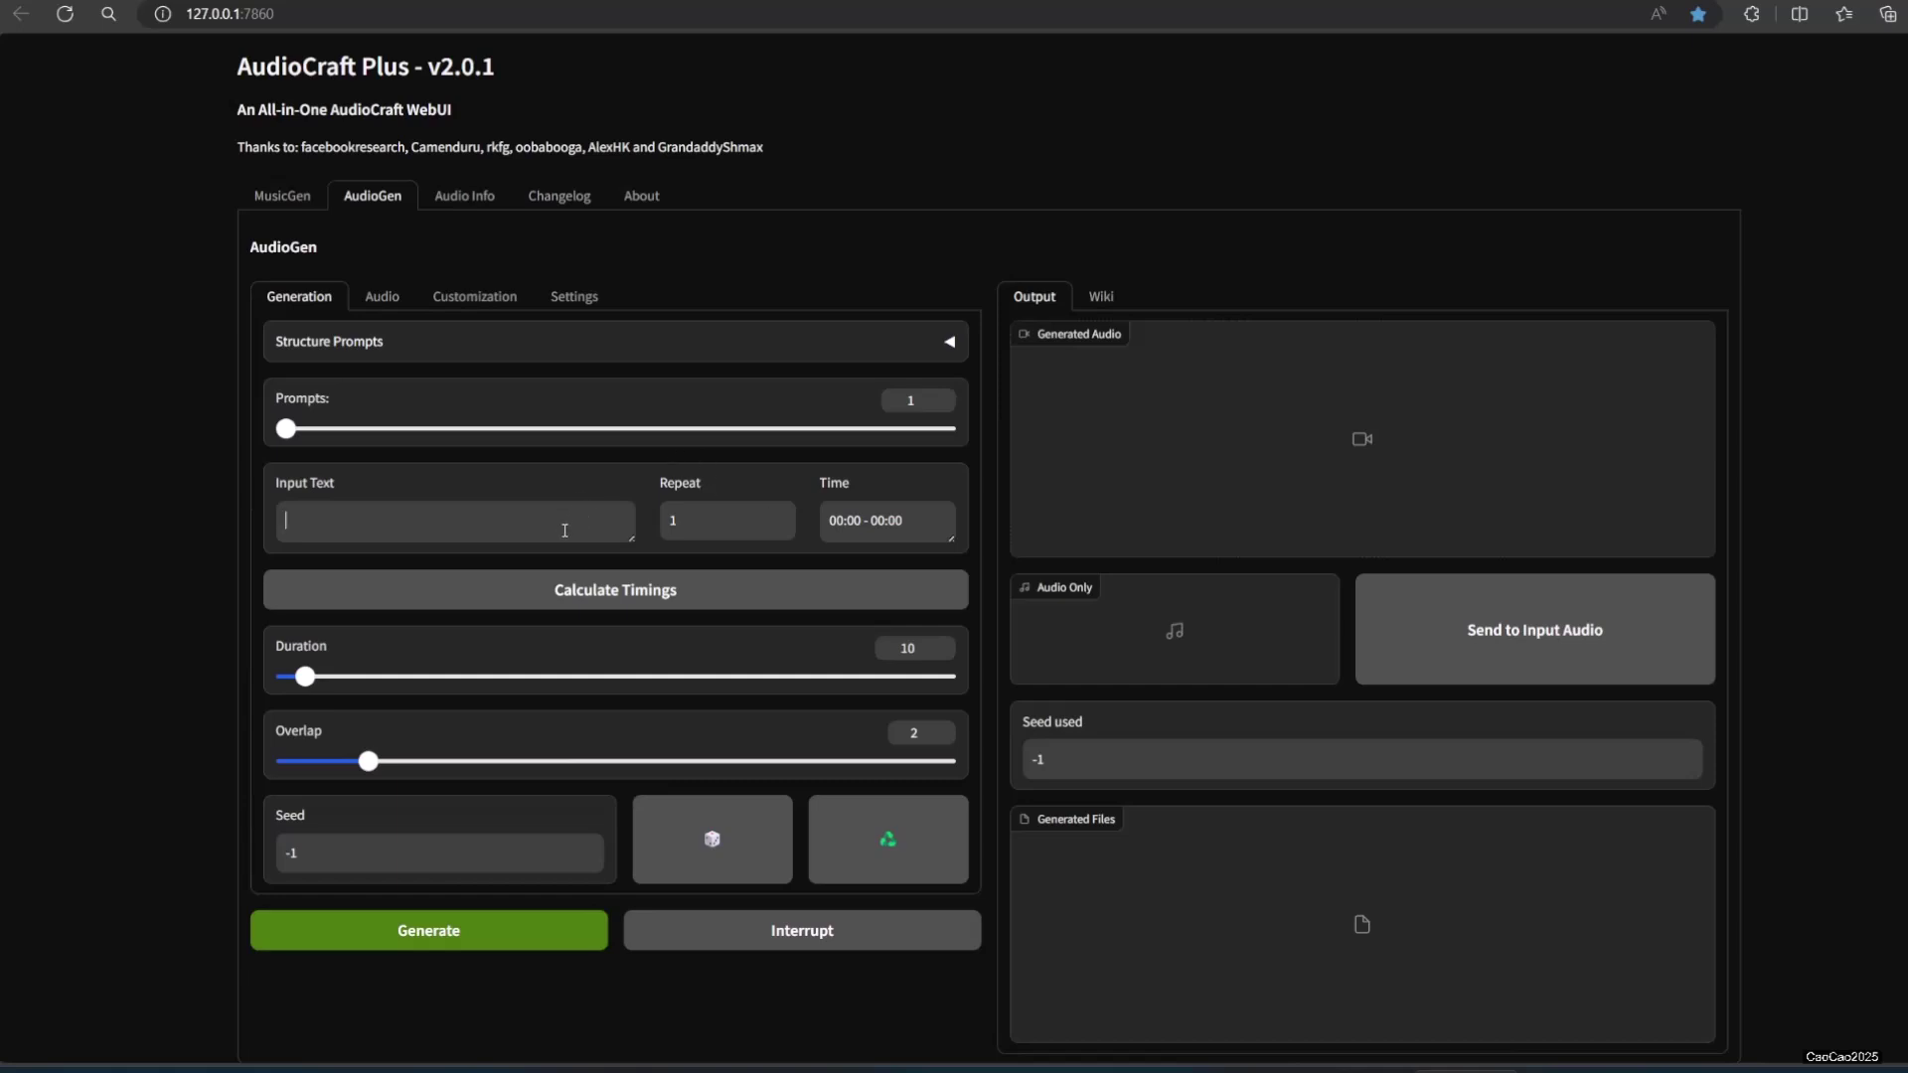
text(river flowing)
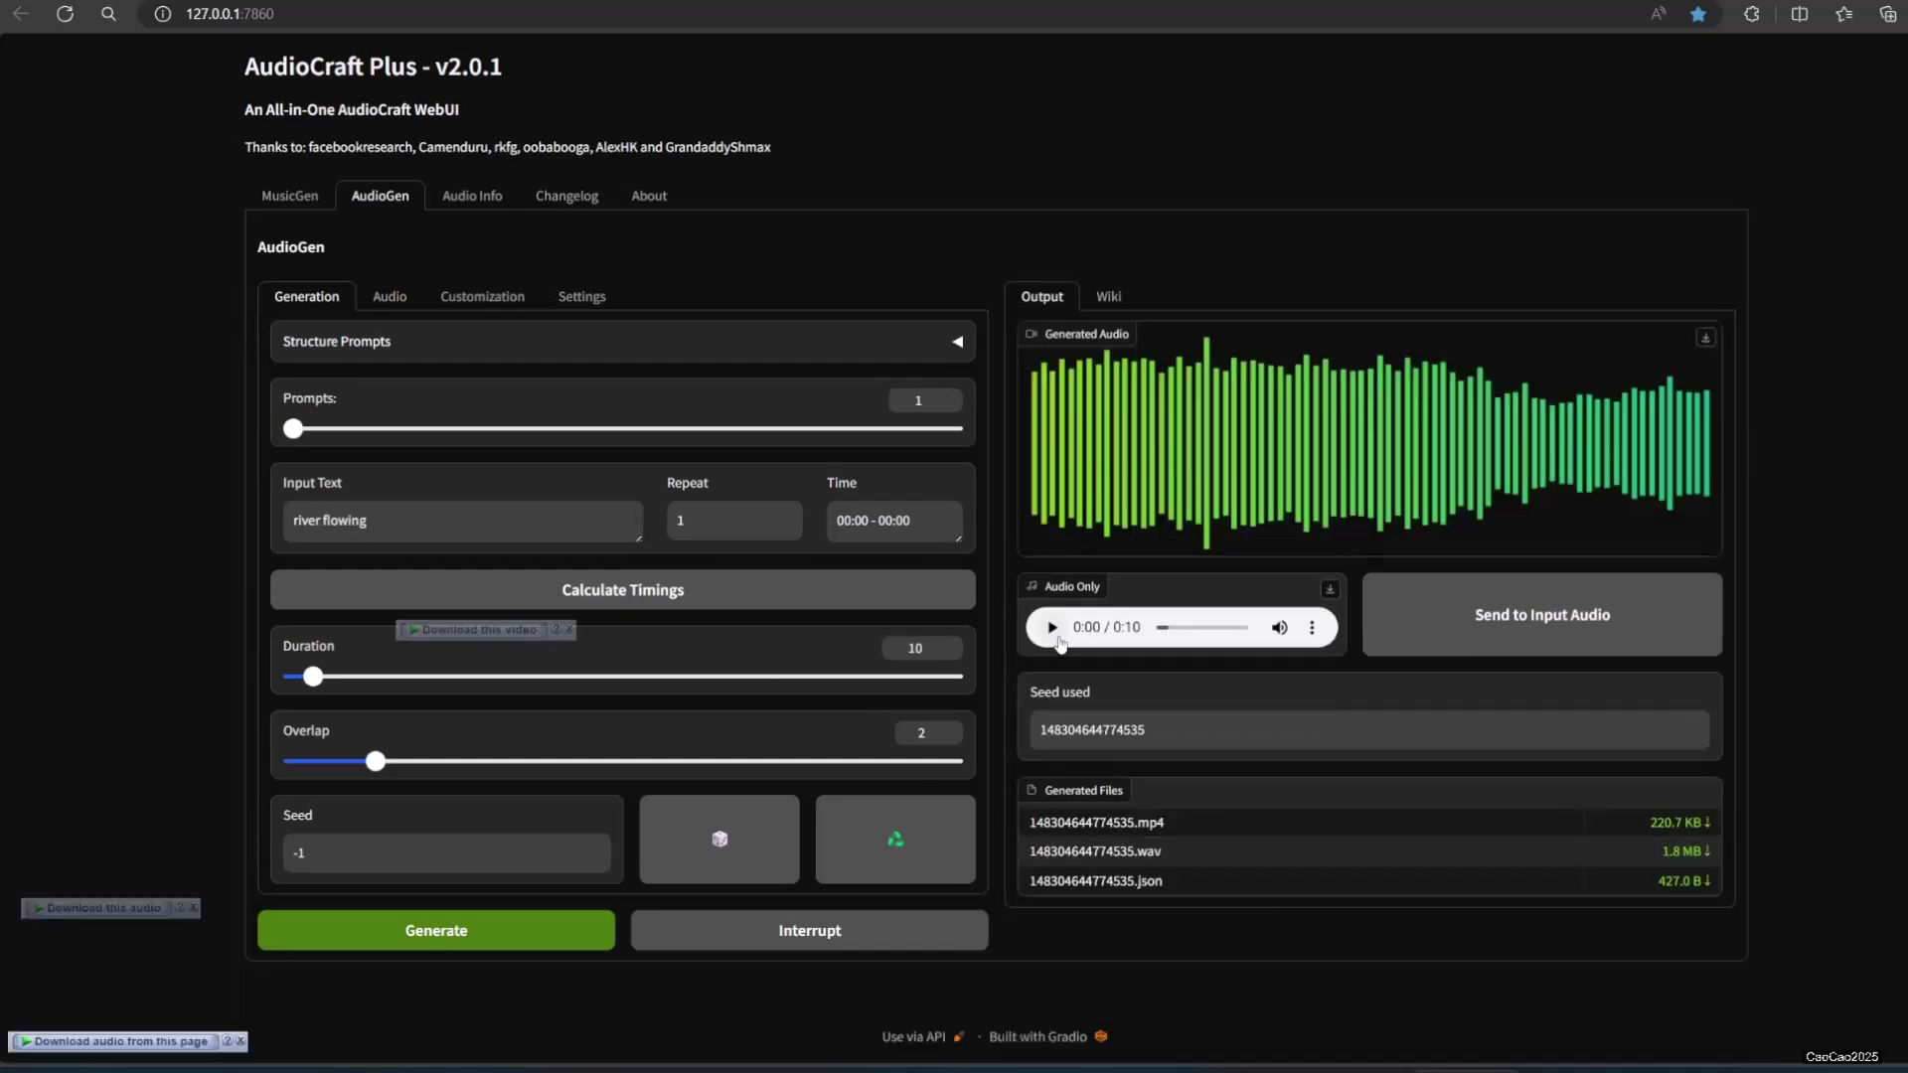
click(1052, 629)
mouse_move(1063, 547)
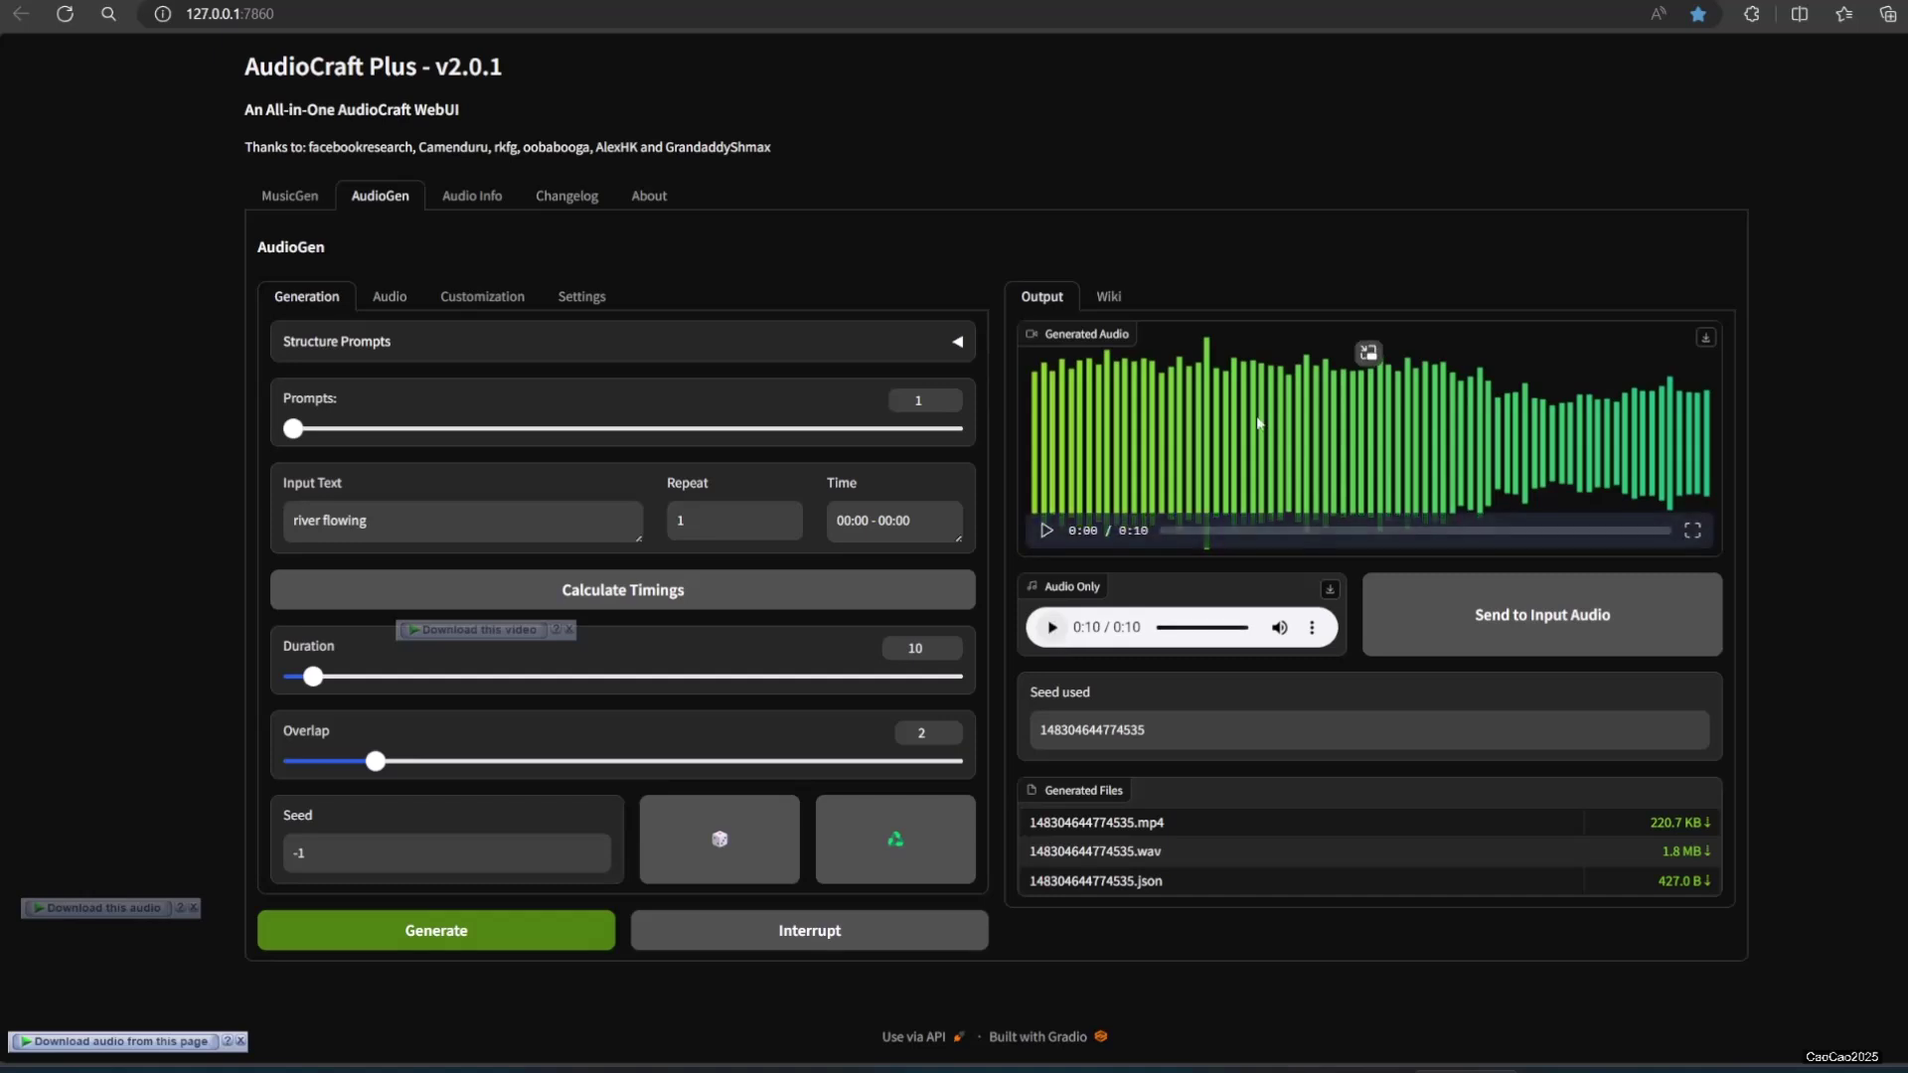
click(1043, 531)
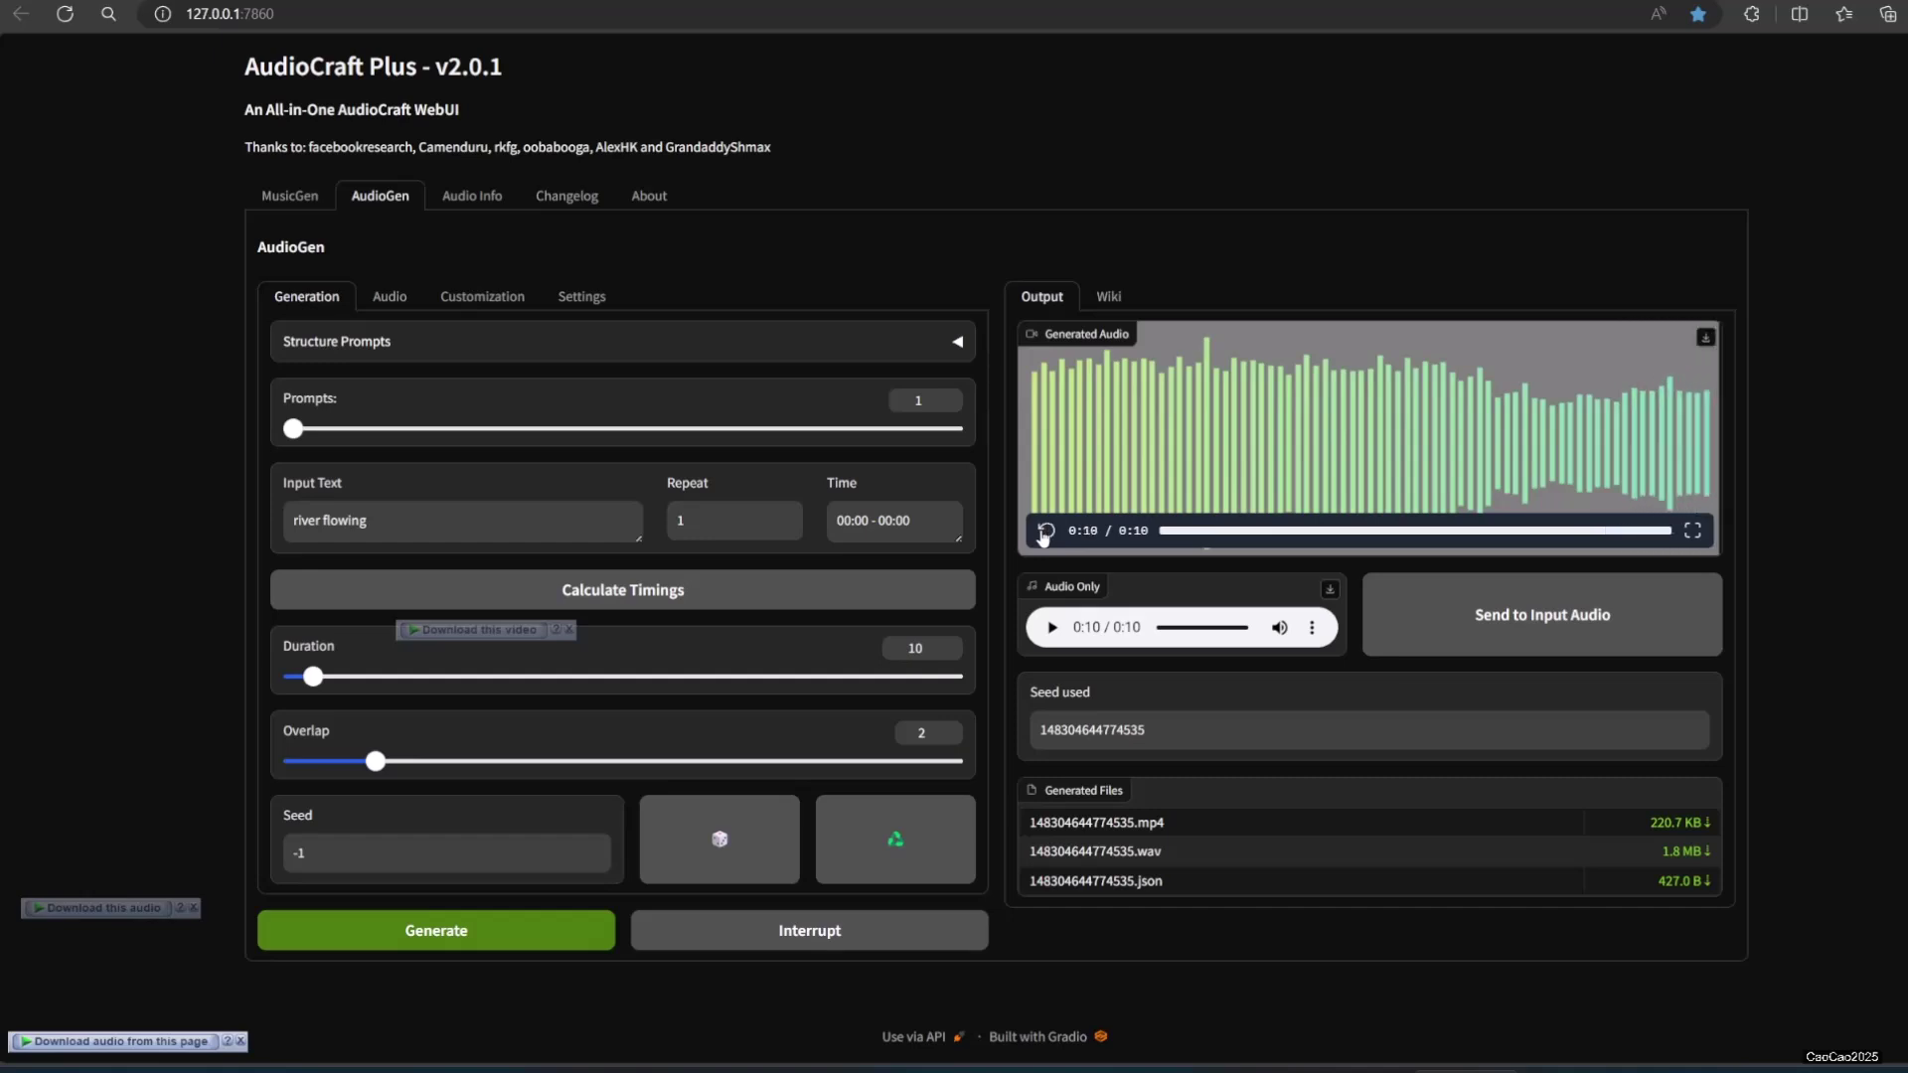
Replace the prompt with "cat meowing, bird chirping,", generate the audio and play it
drag(427, 526, 151, 527)
text(c)
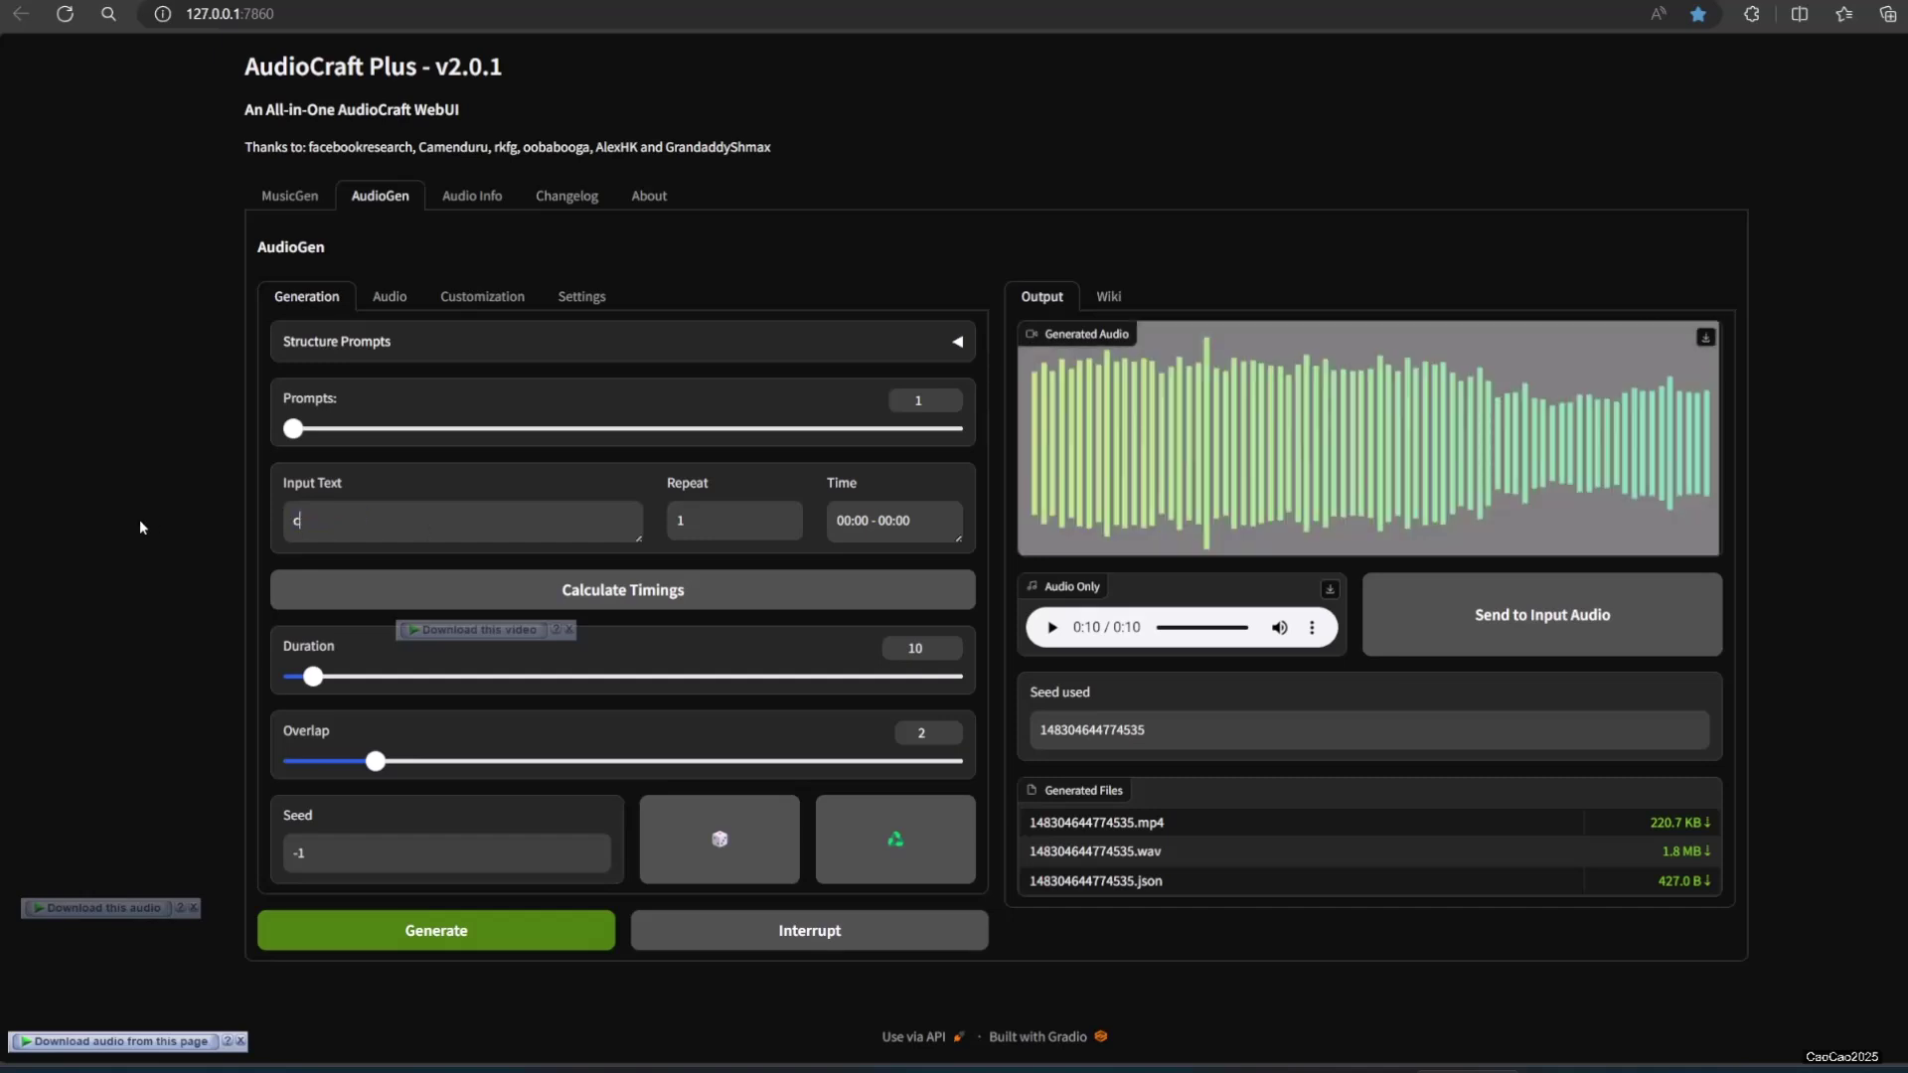
text(at meowing, bird chirping,)
click(515, 952)
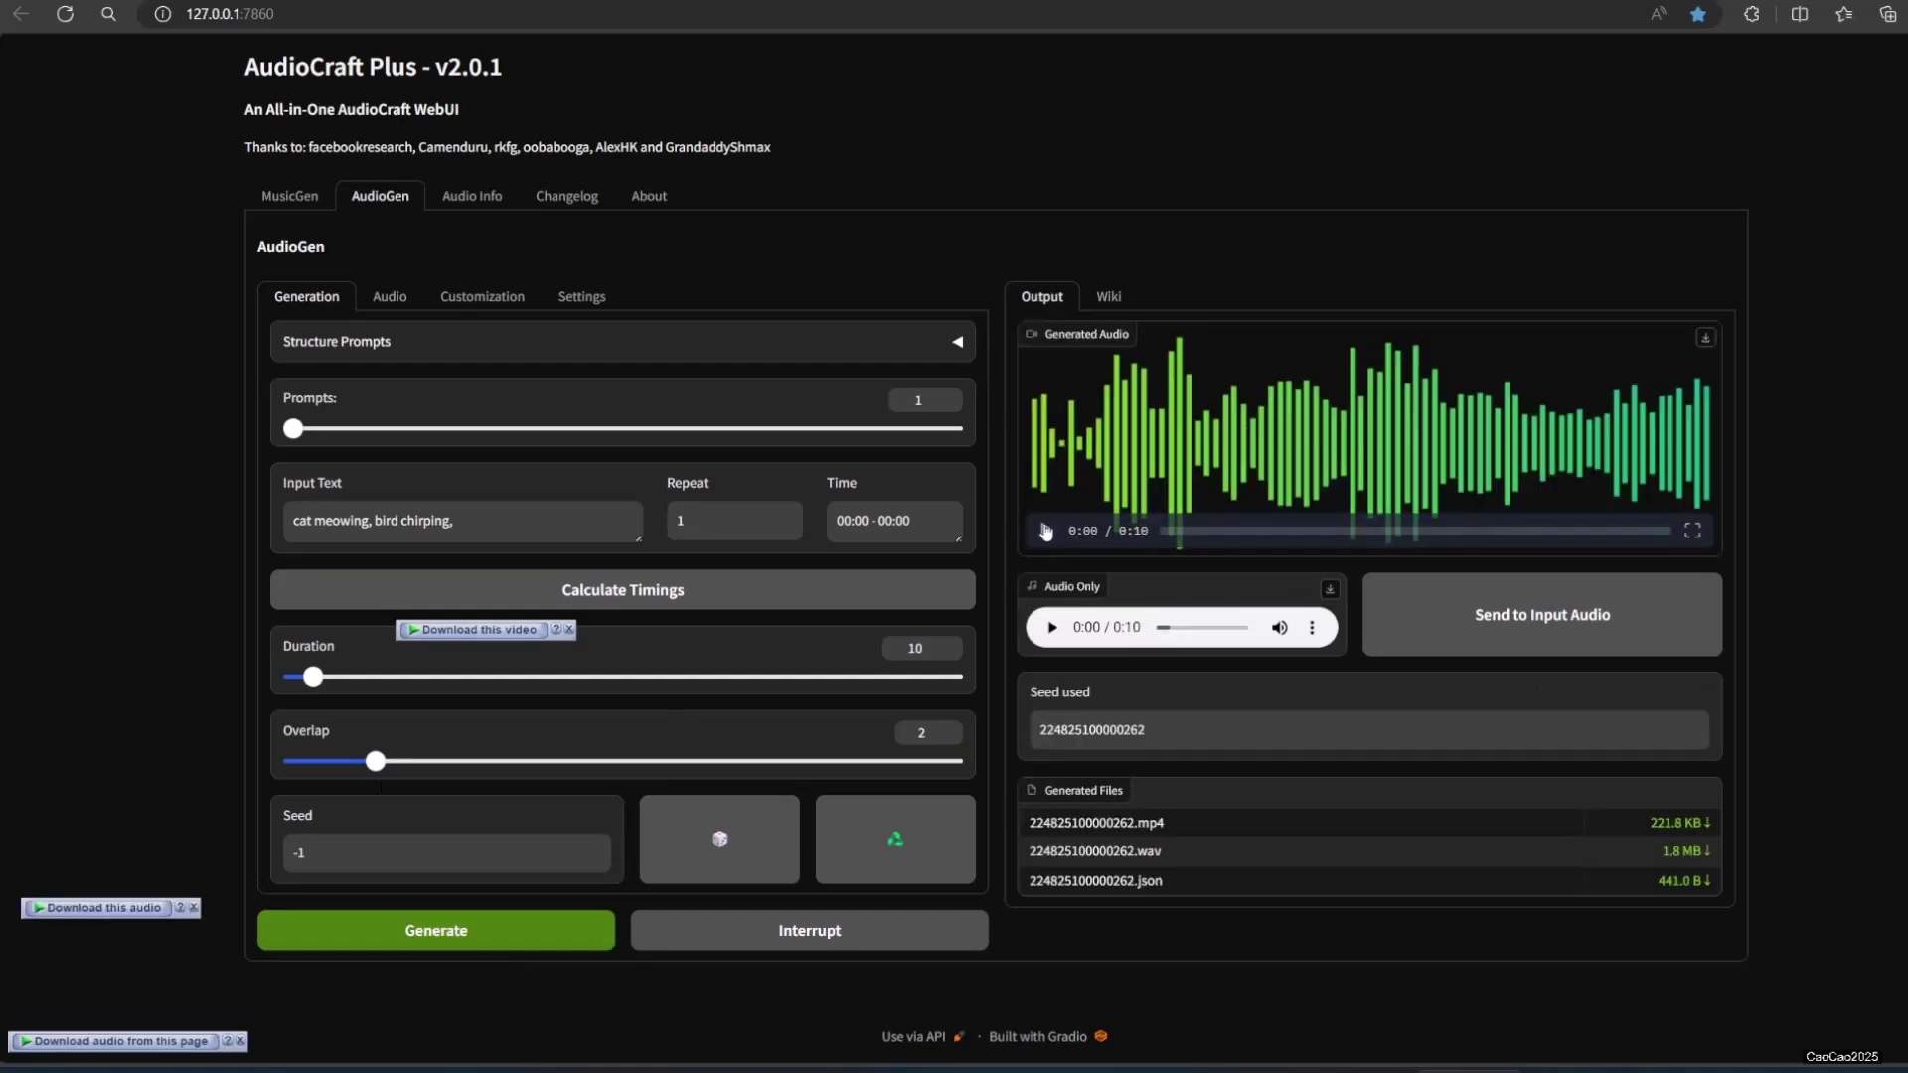
click(1047, 531)
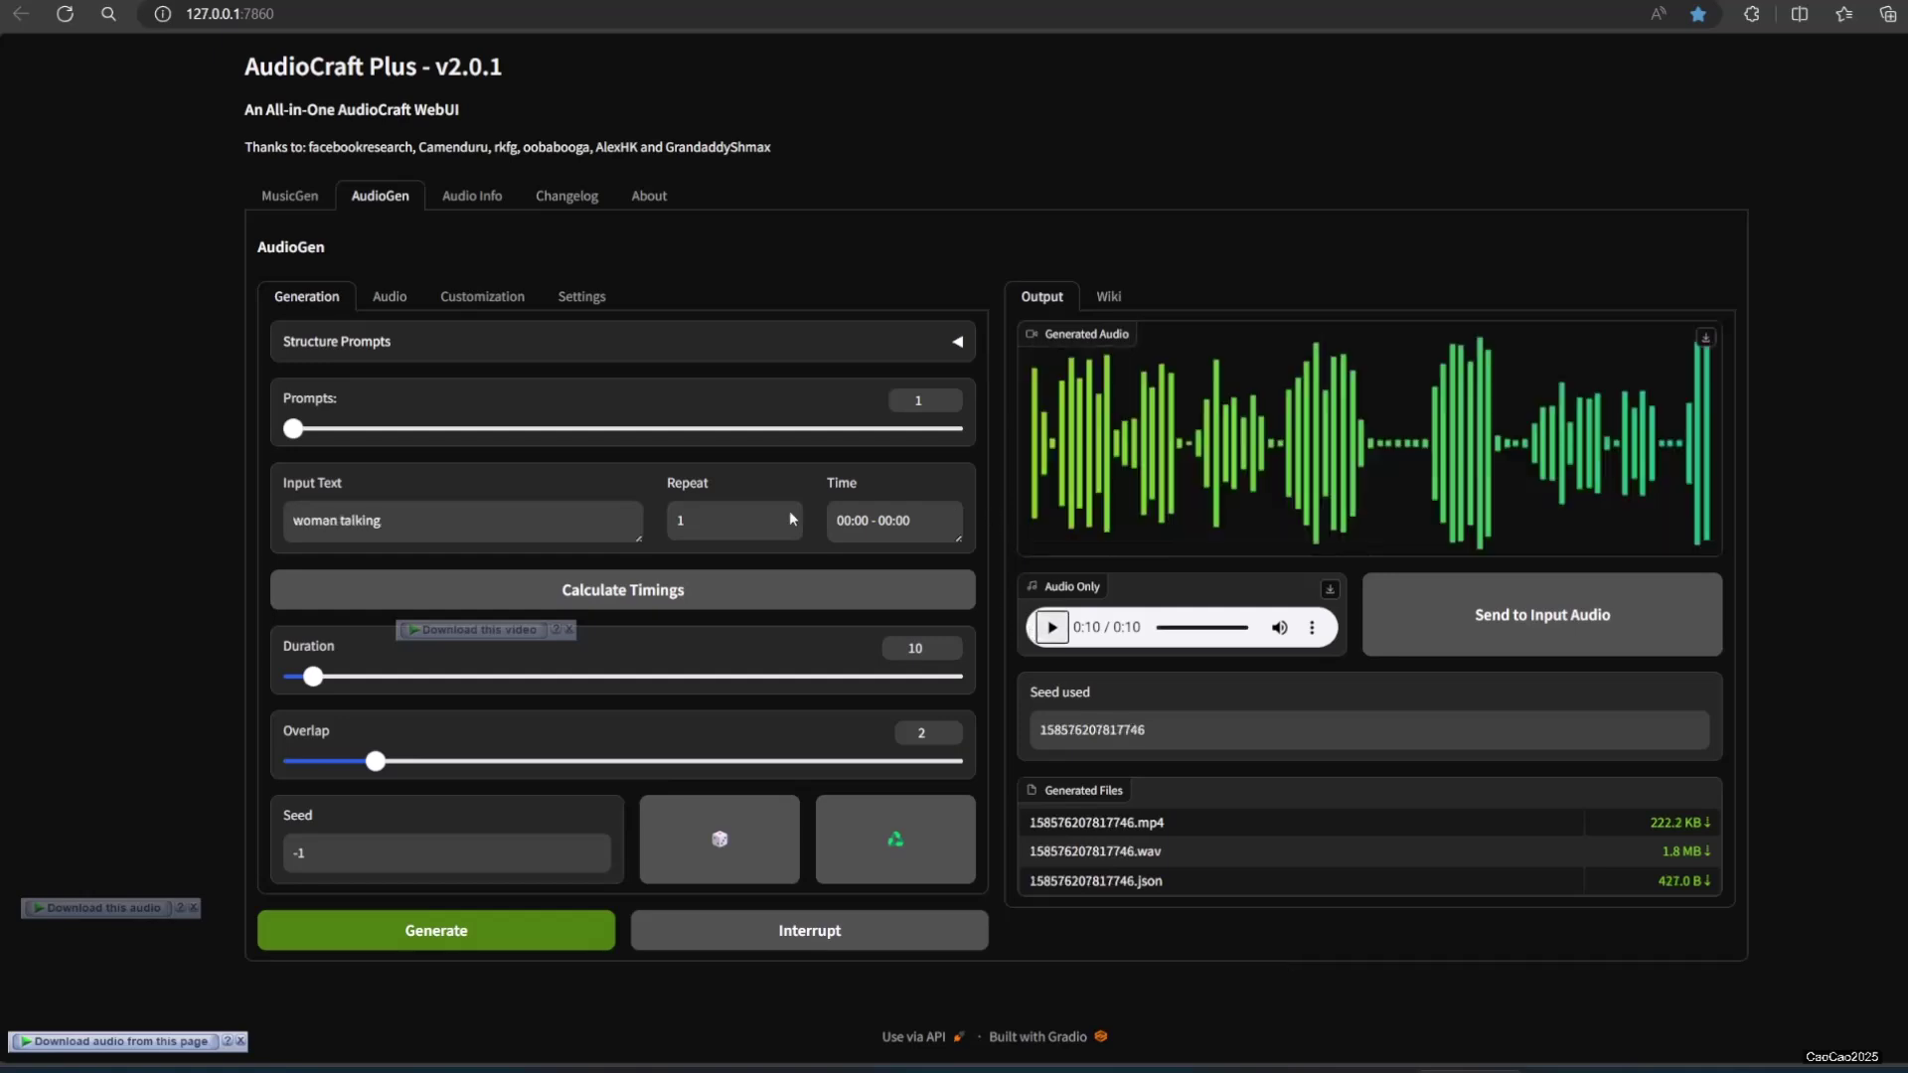
Listen to the generated clips for "woman talking", "woman yelling, baby crying," and "scary ambience"
click(1050, 628)
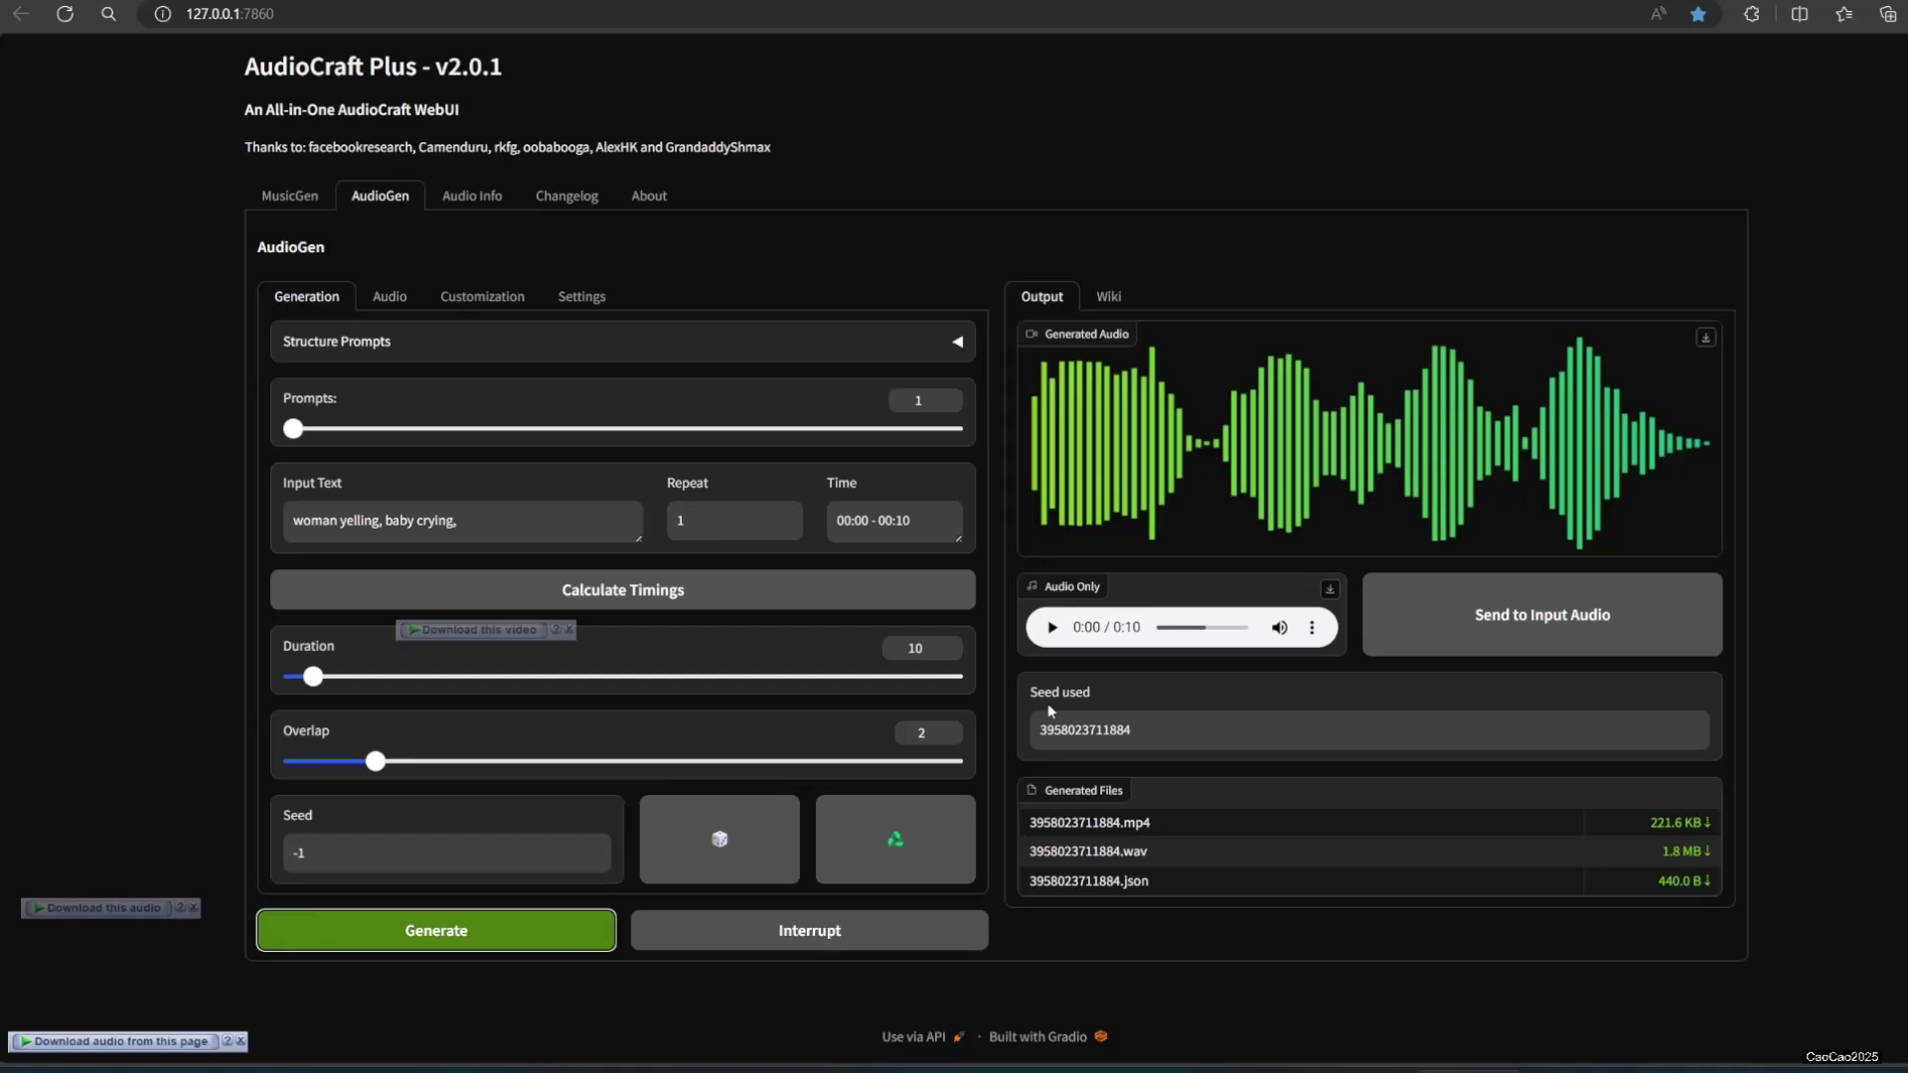
click(1051, 628)
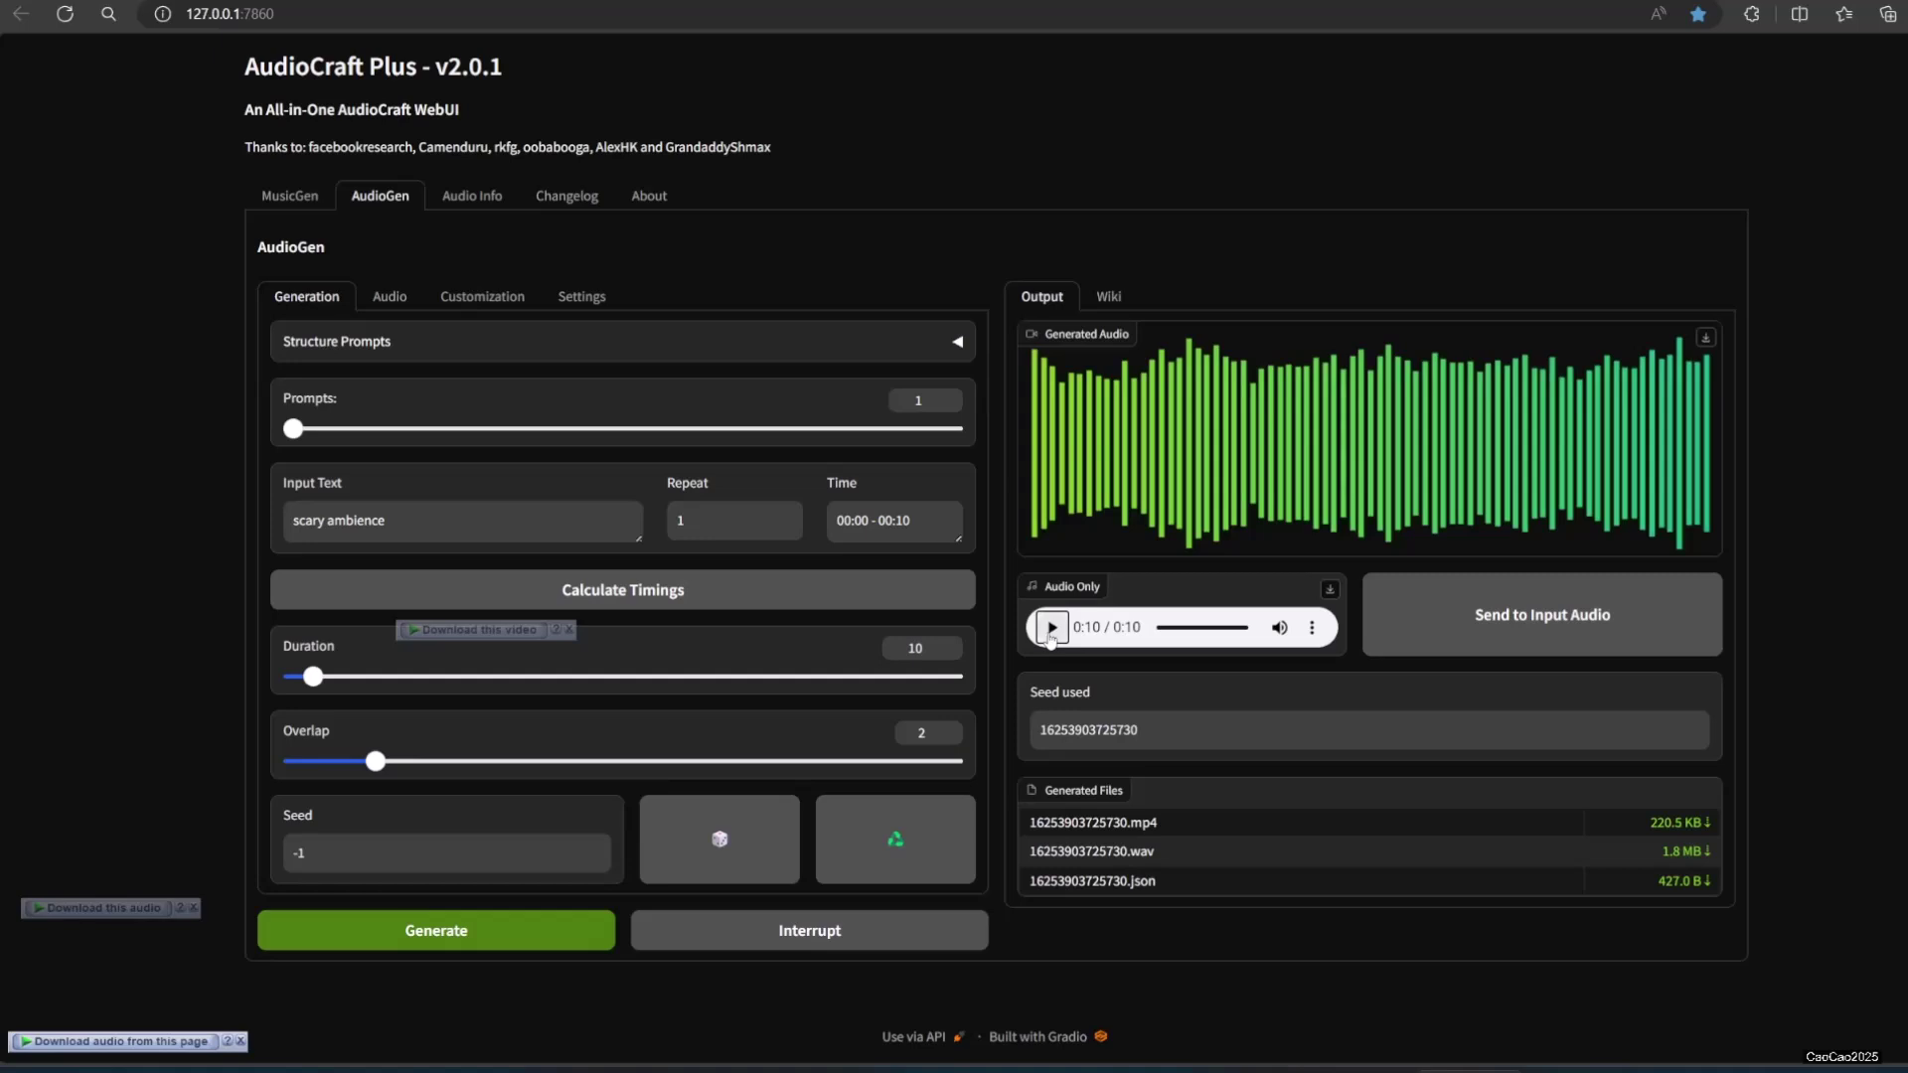
click(1051, 627)
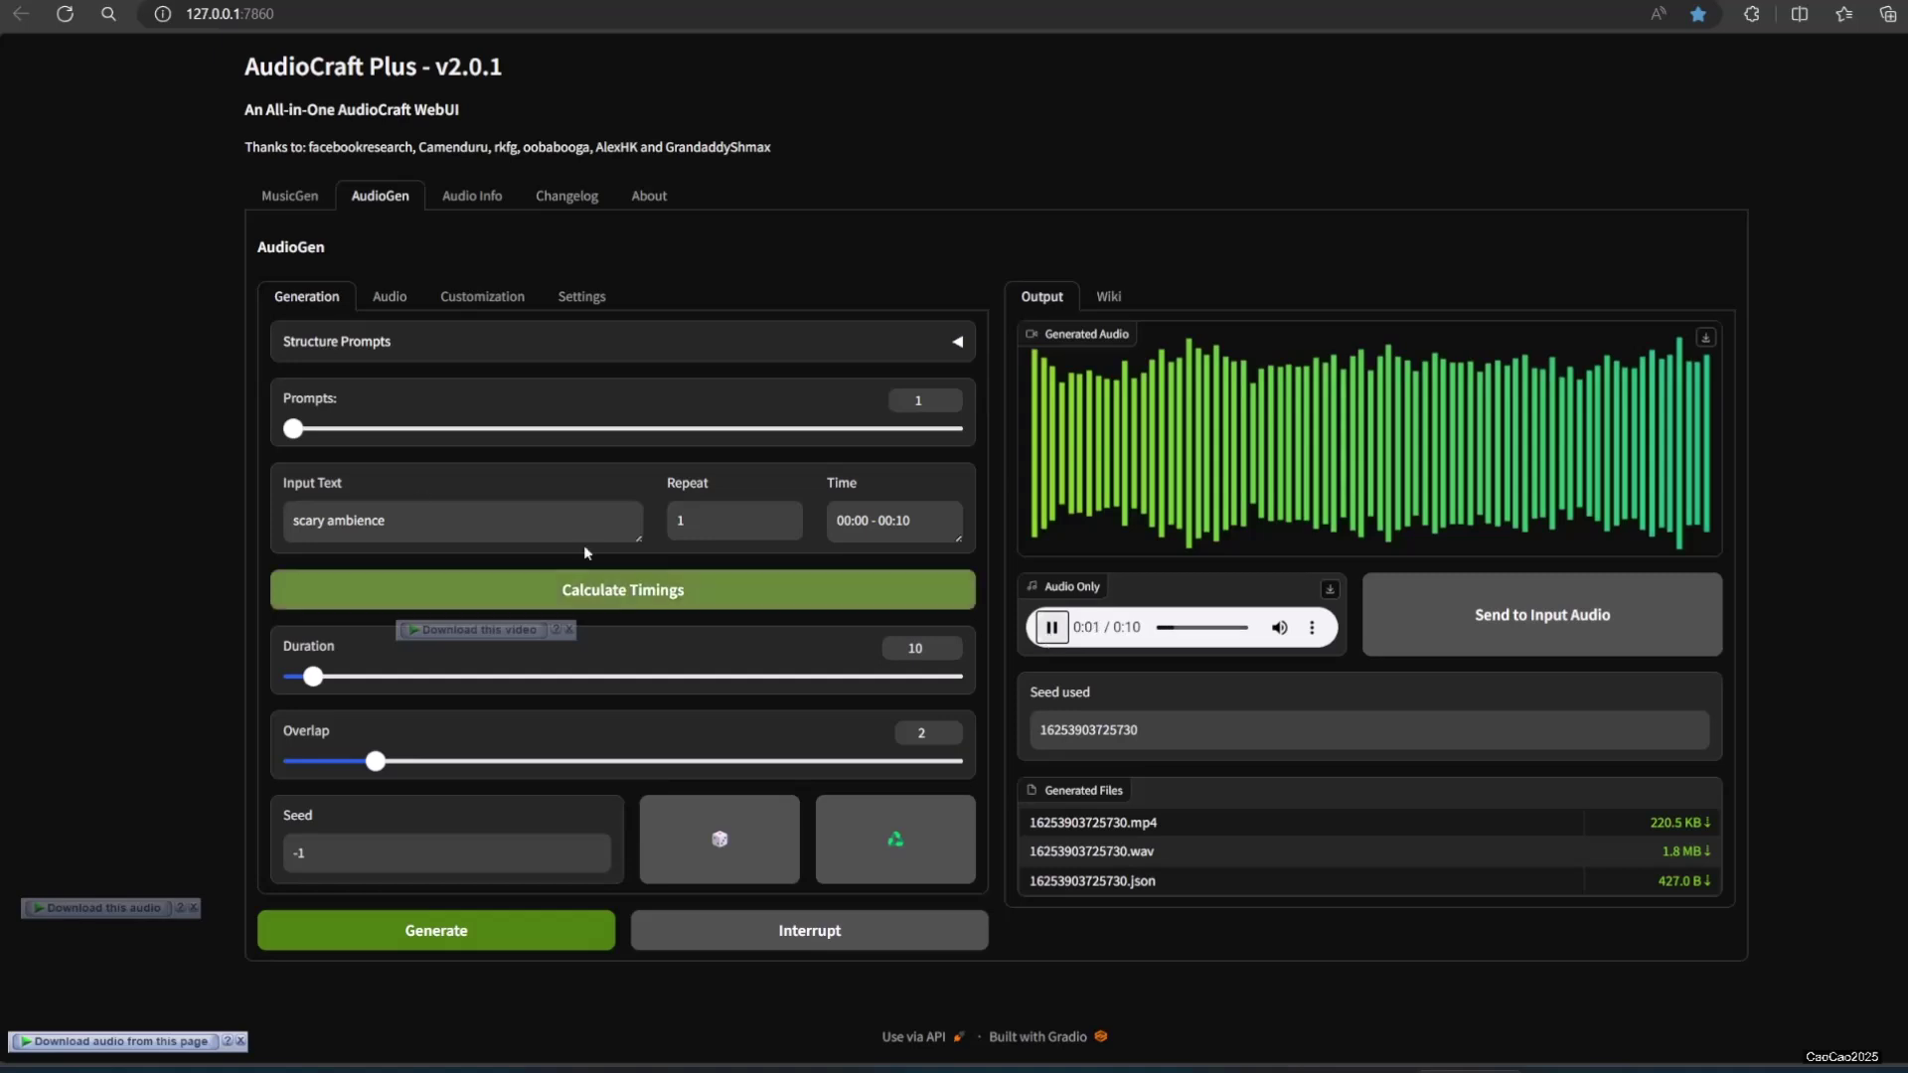
Replace the prompt with "car machine" and "step in empty hall" in turn, playing each generated clip
drag(386, 521, 187, 527)
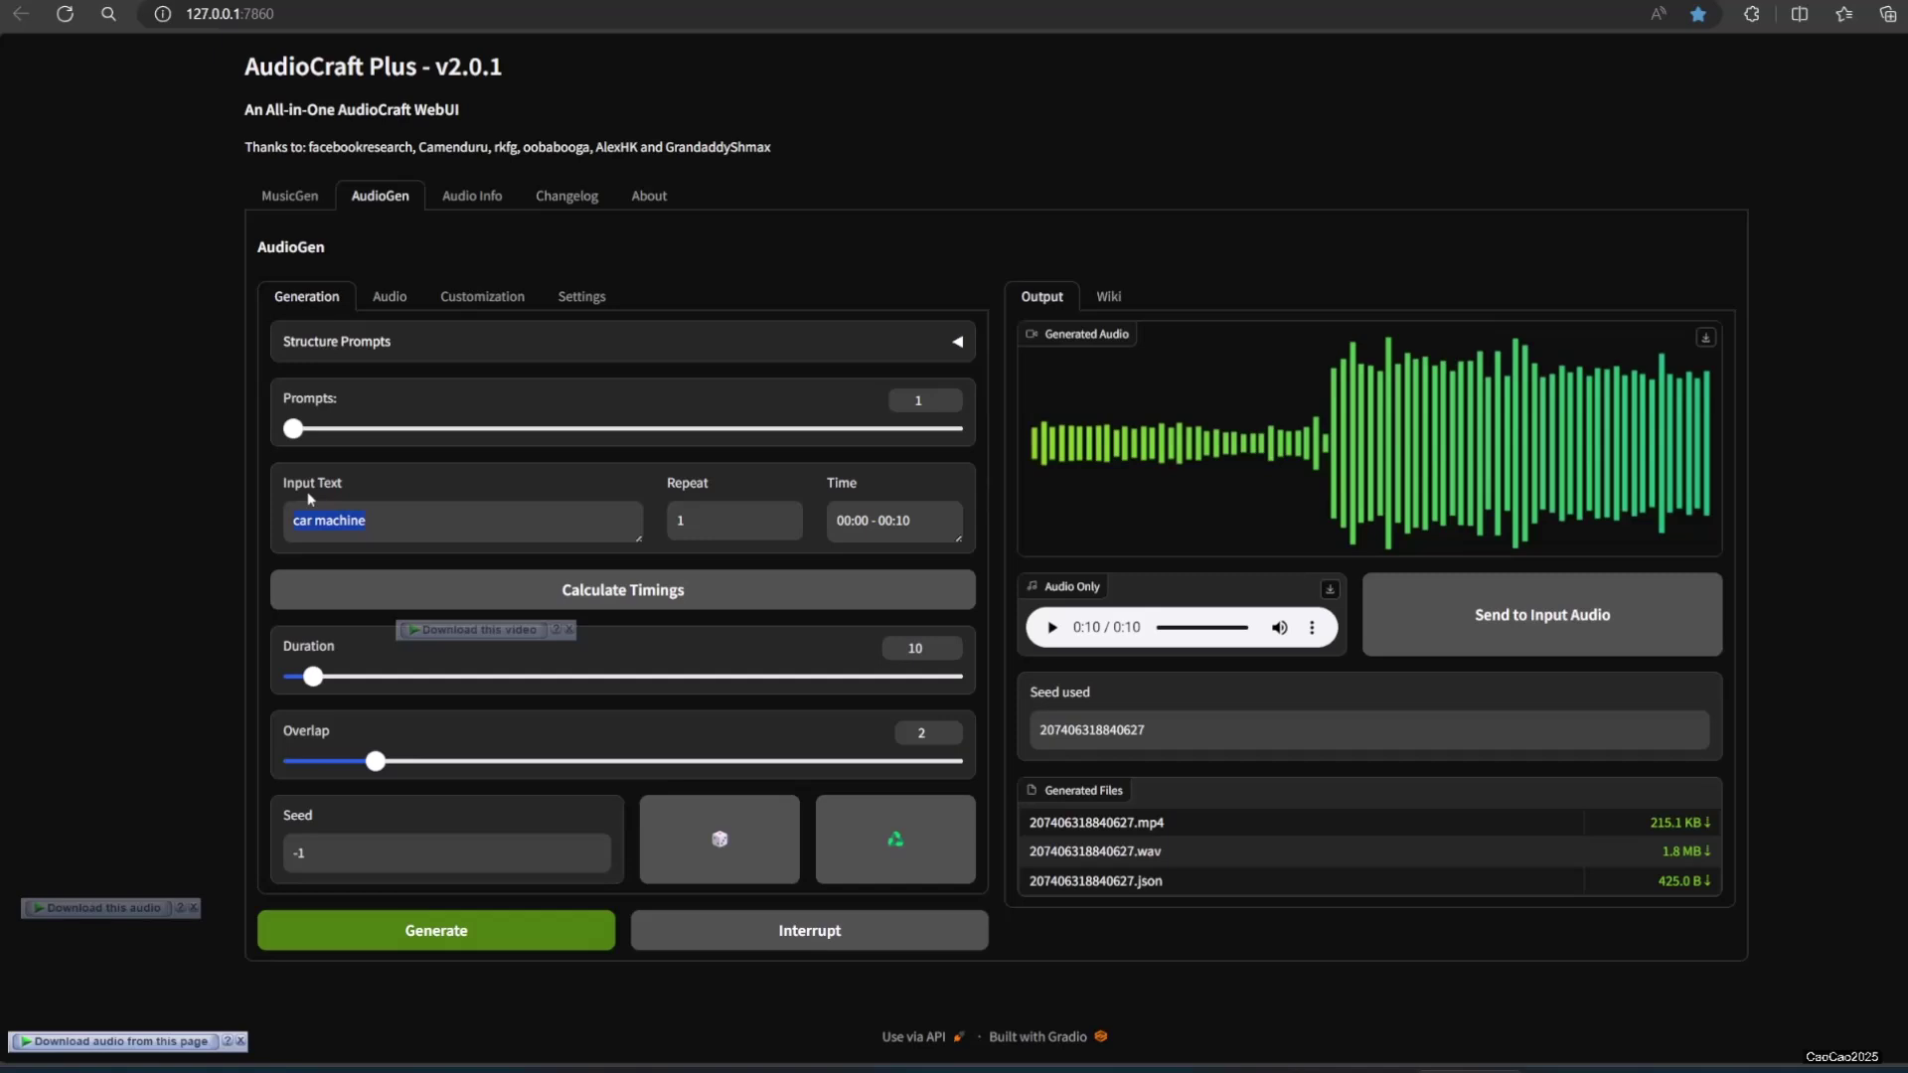
click(1045, 532)
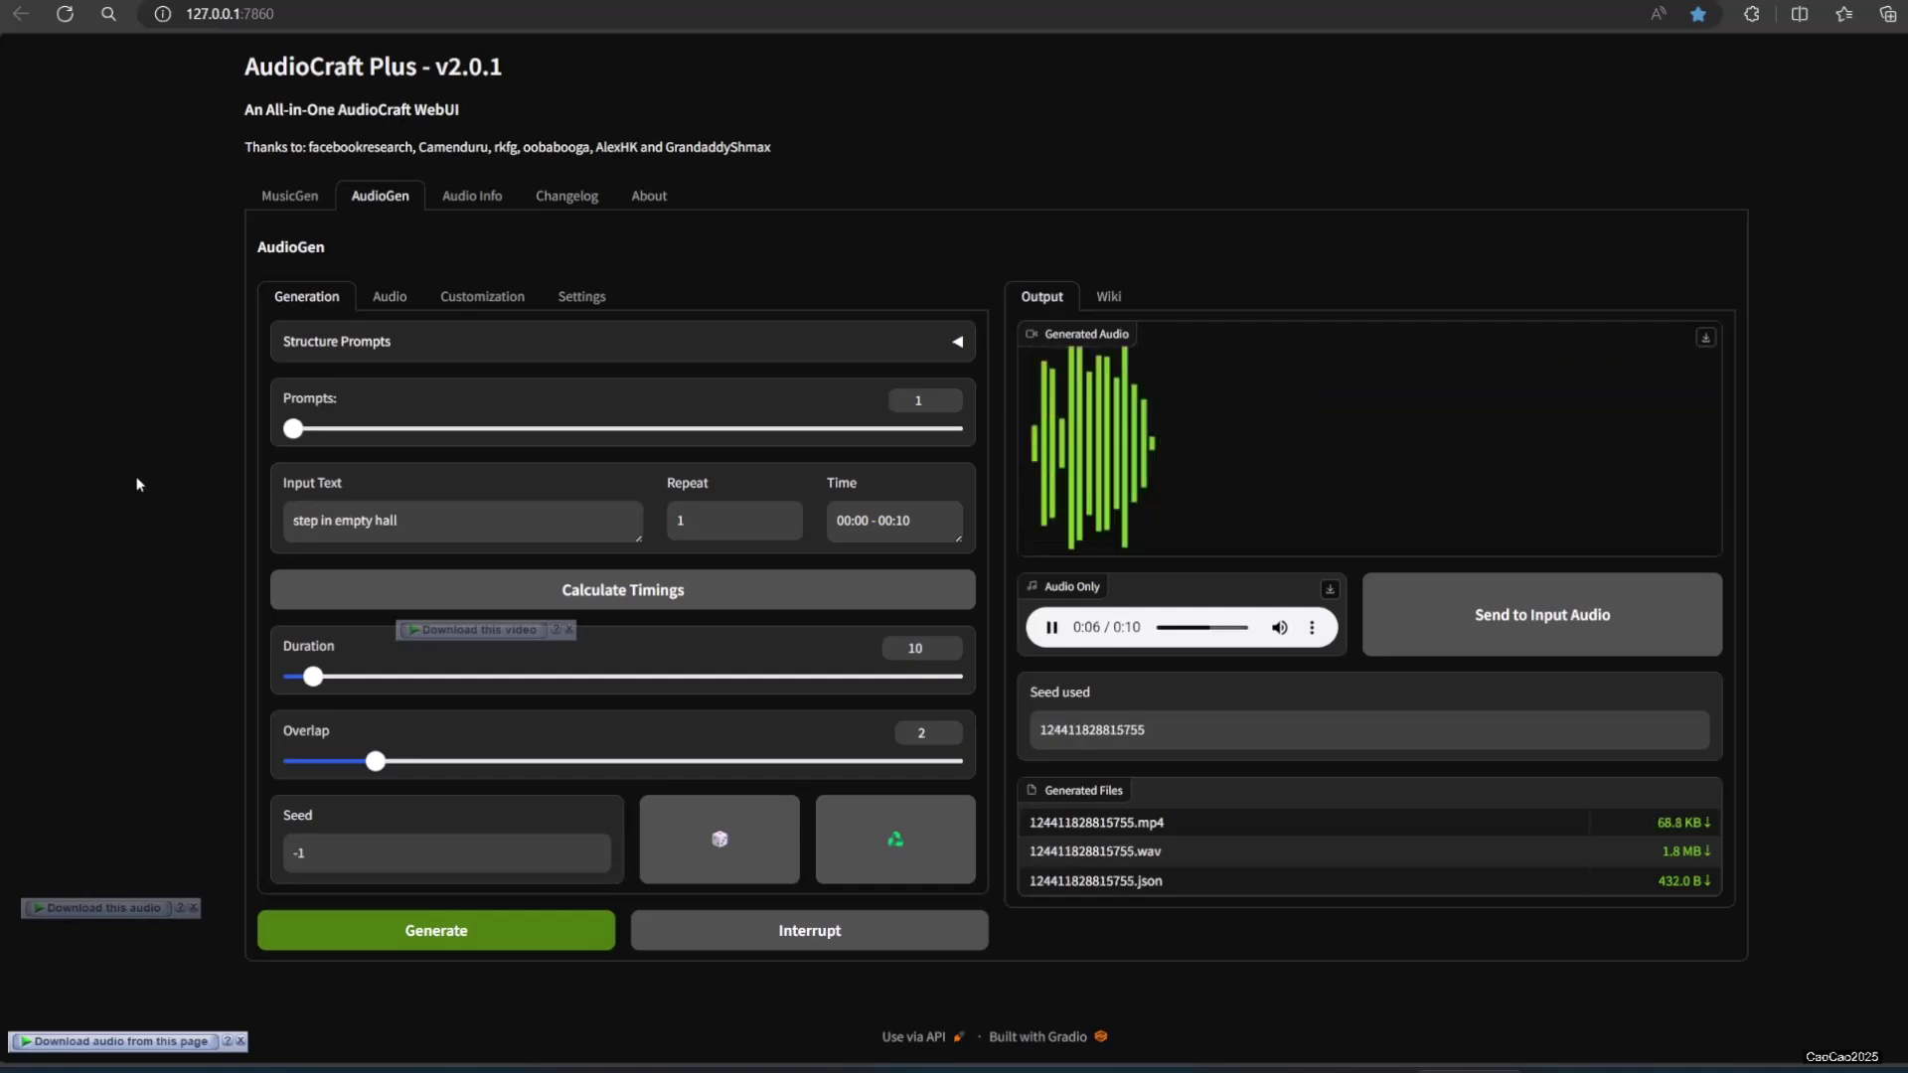
mouse_move(1046, 536)
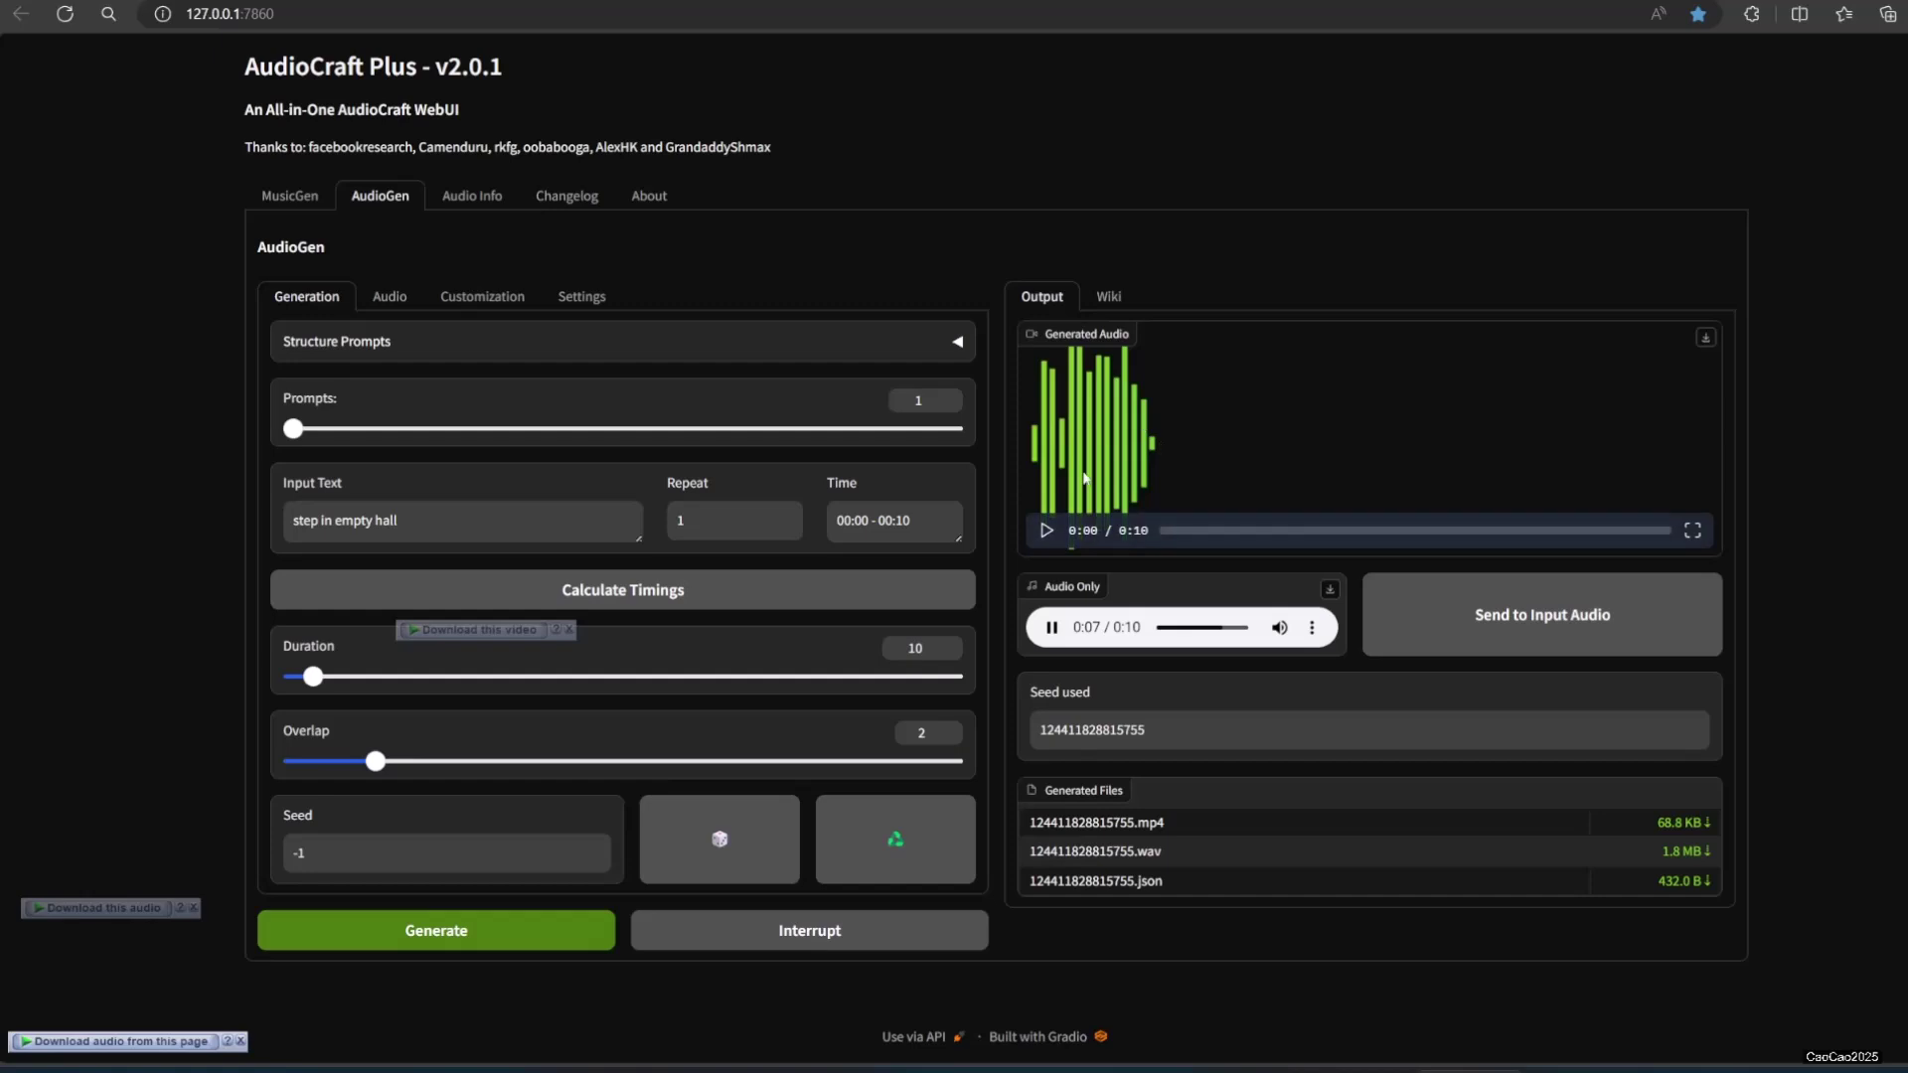
click(1047, 532)
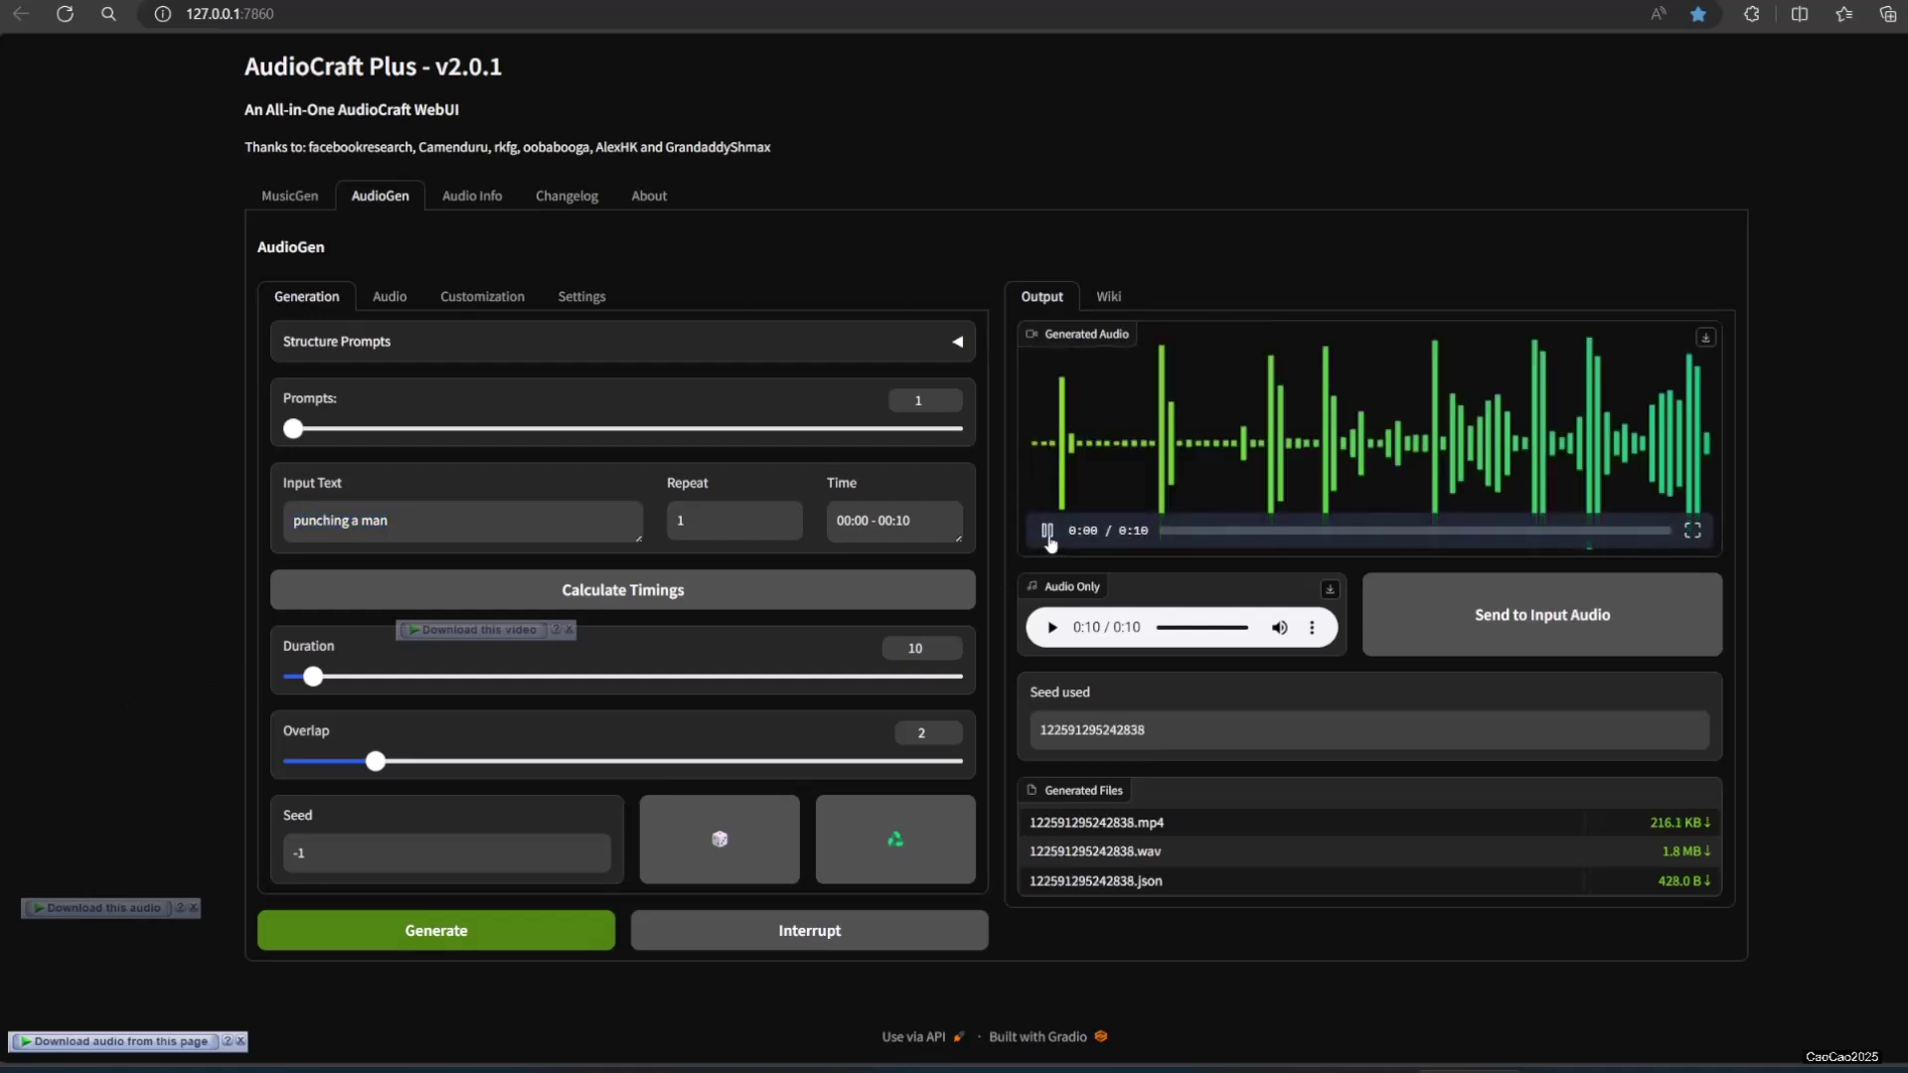
Listen to the generated clips for "punching a man", "scary cry in haunted house" and "helicopter"
click(1047, 531)
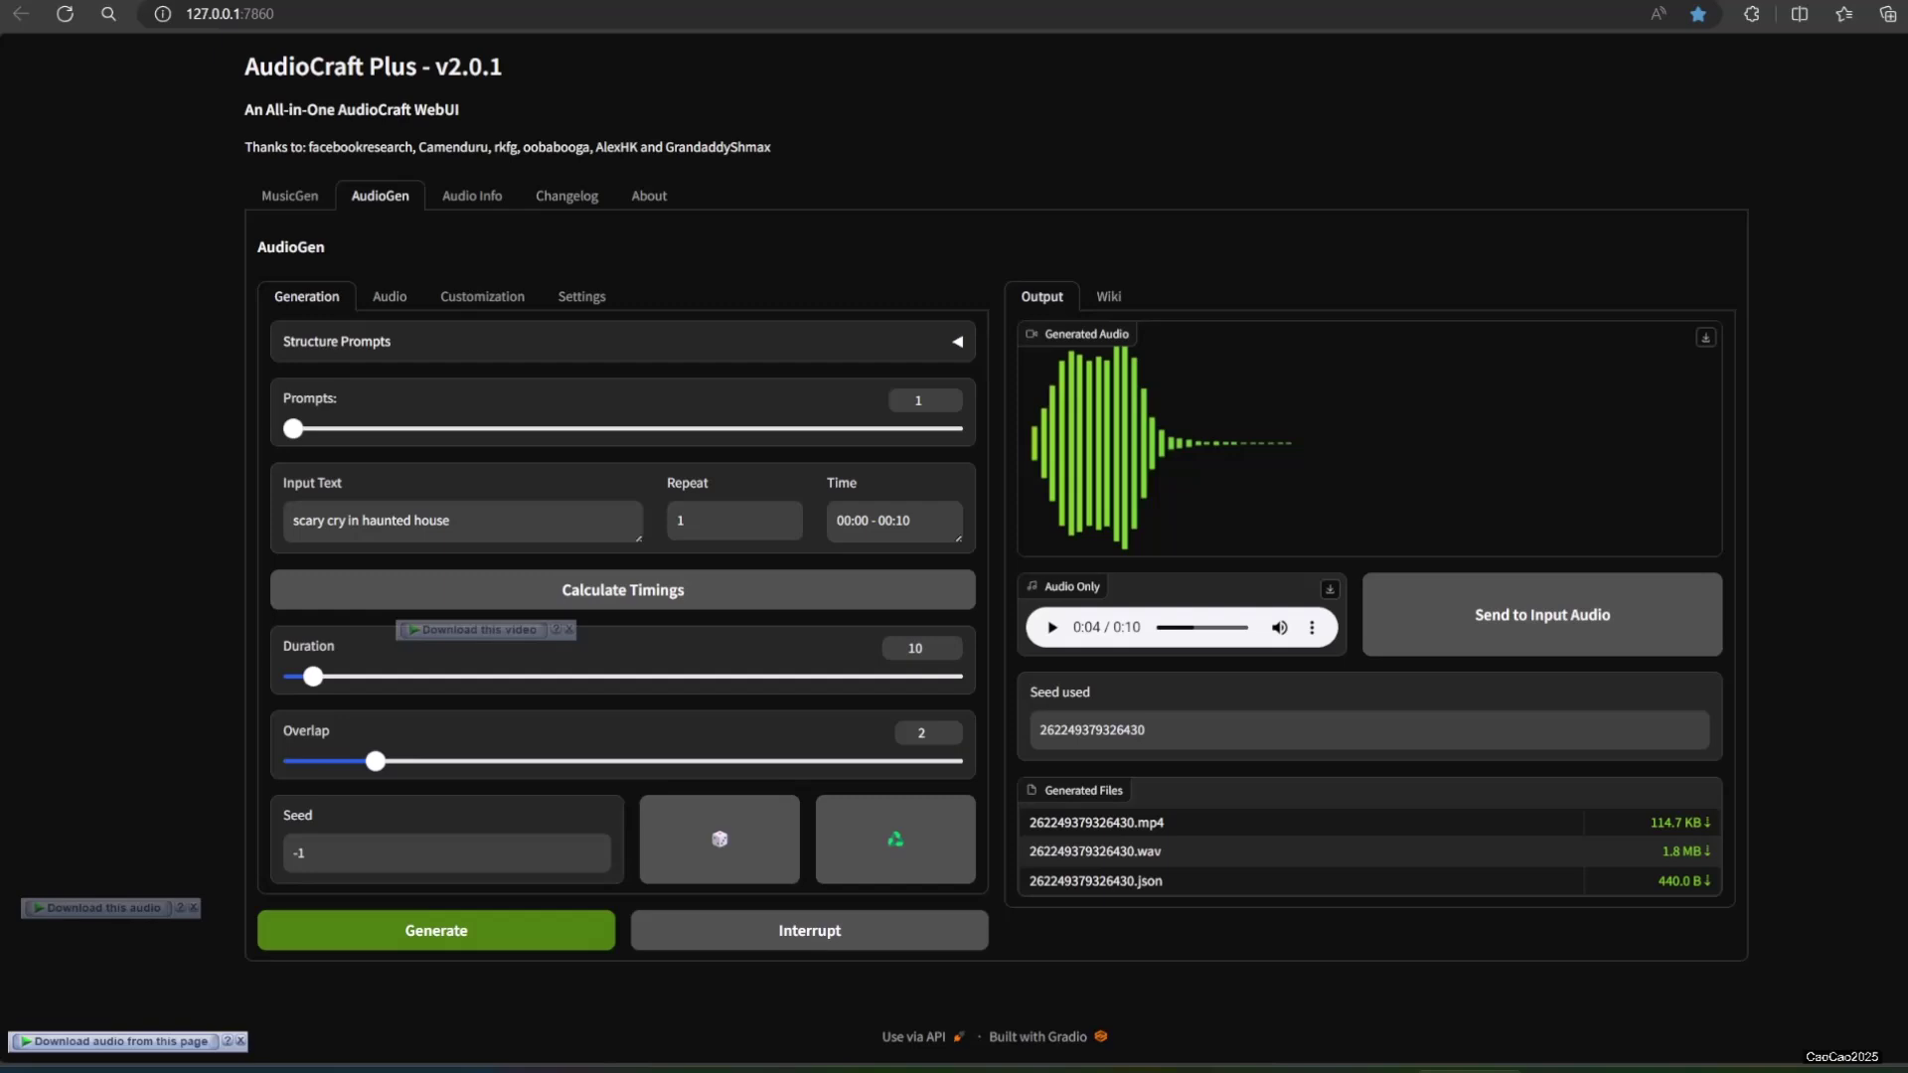
key(ctrl+a)
click(1048, 531)
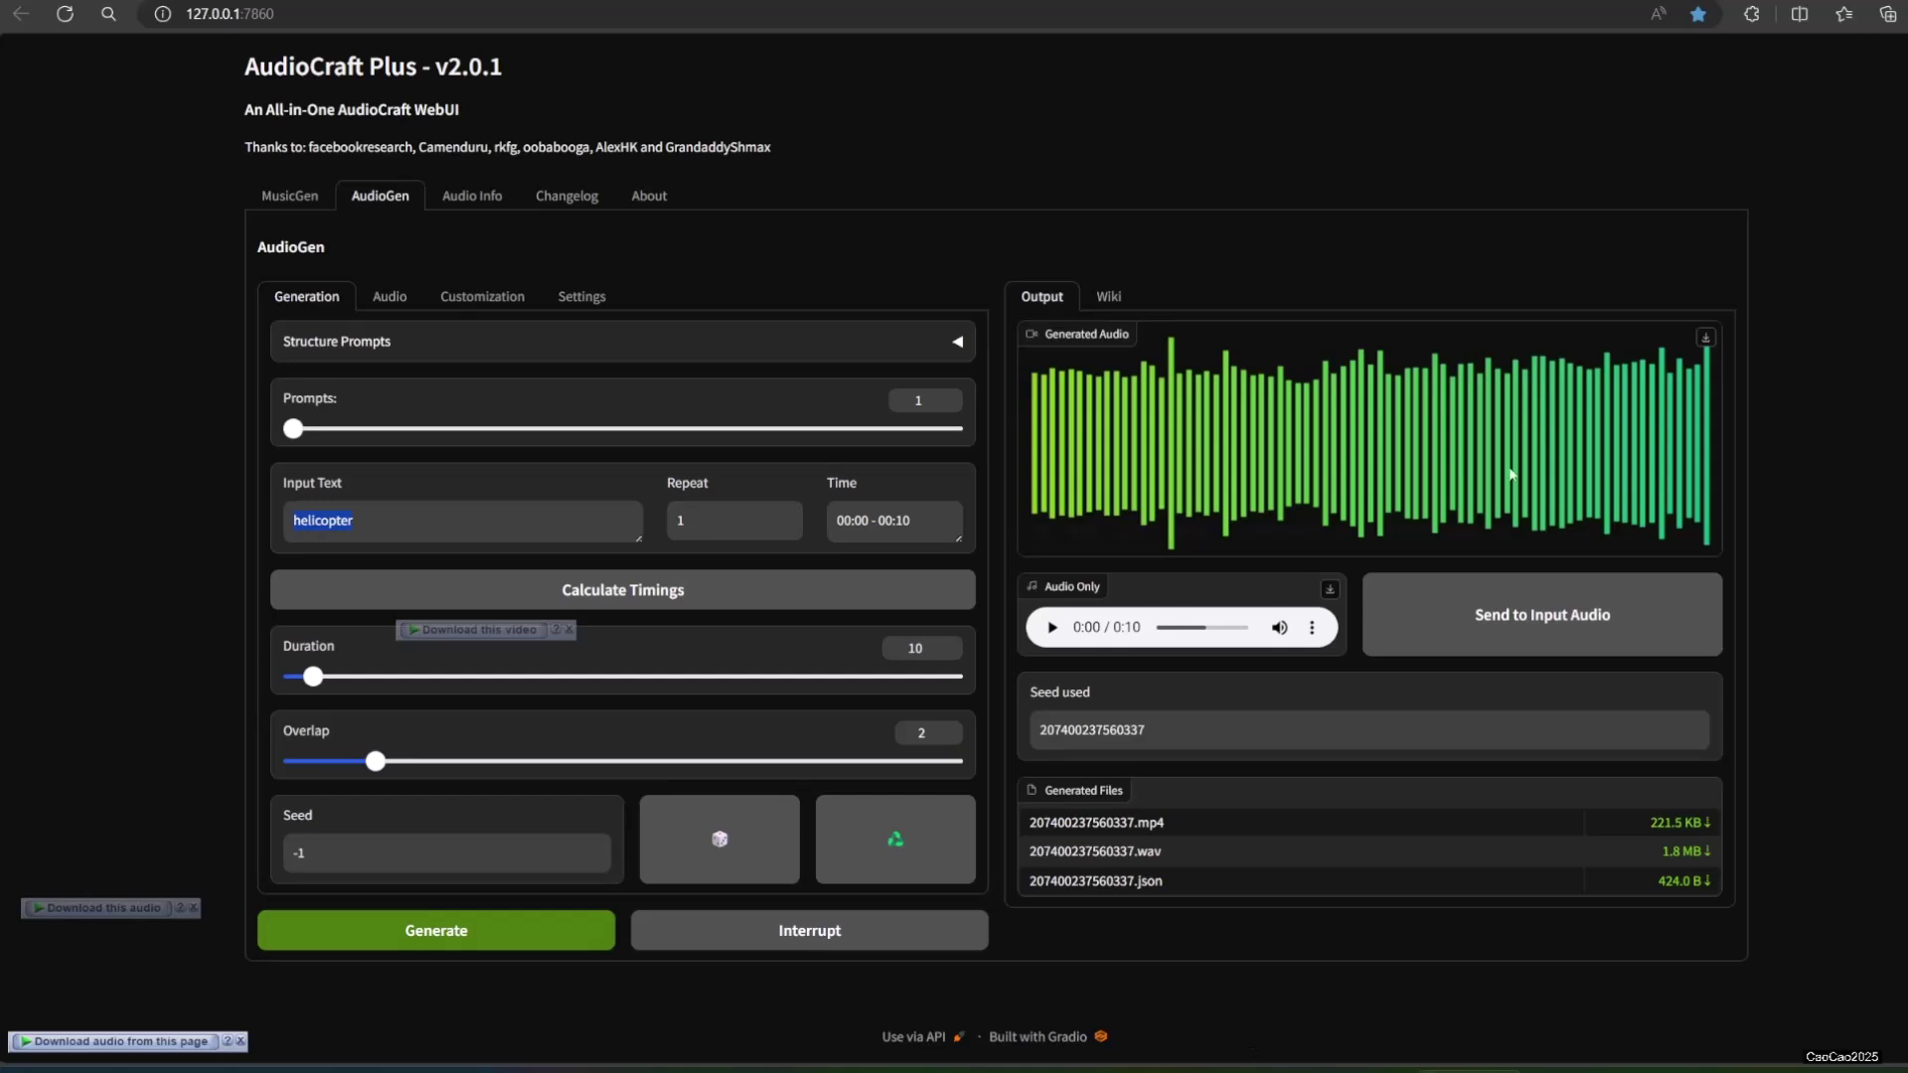
click(1036, 533)
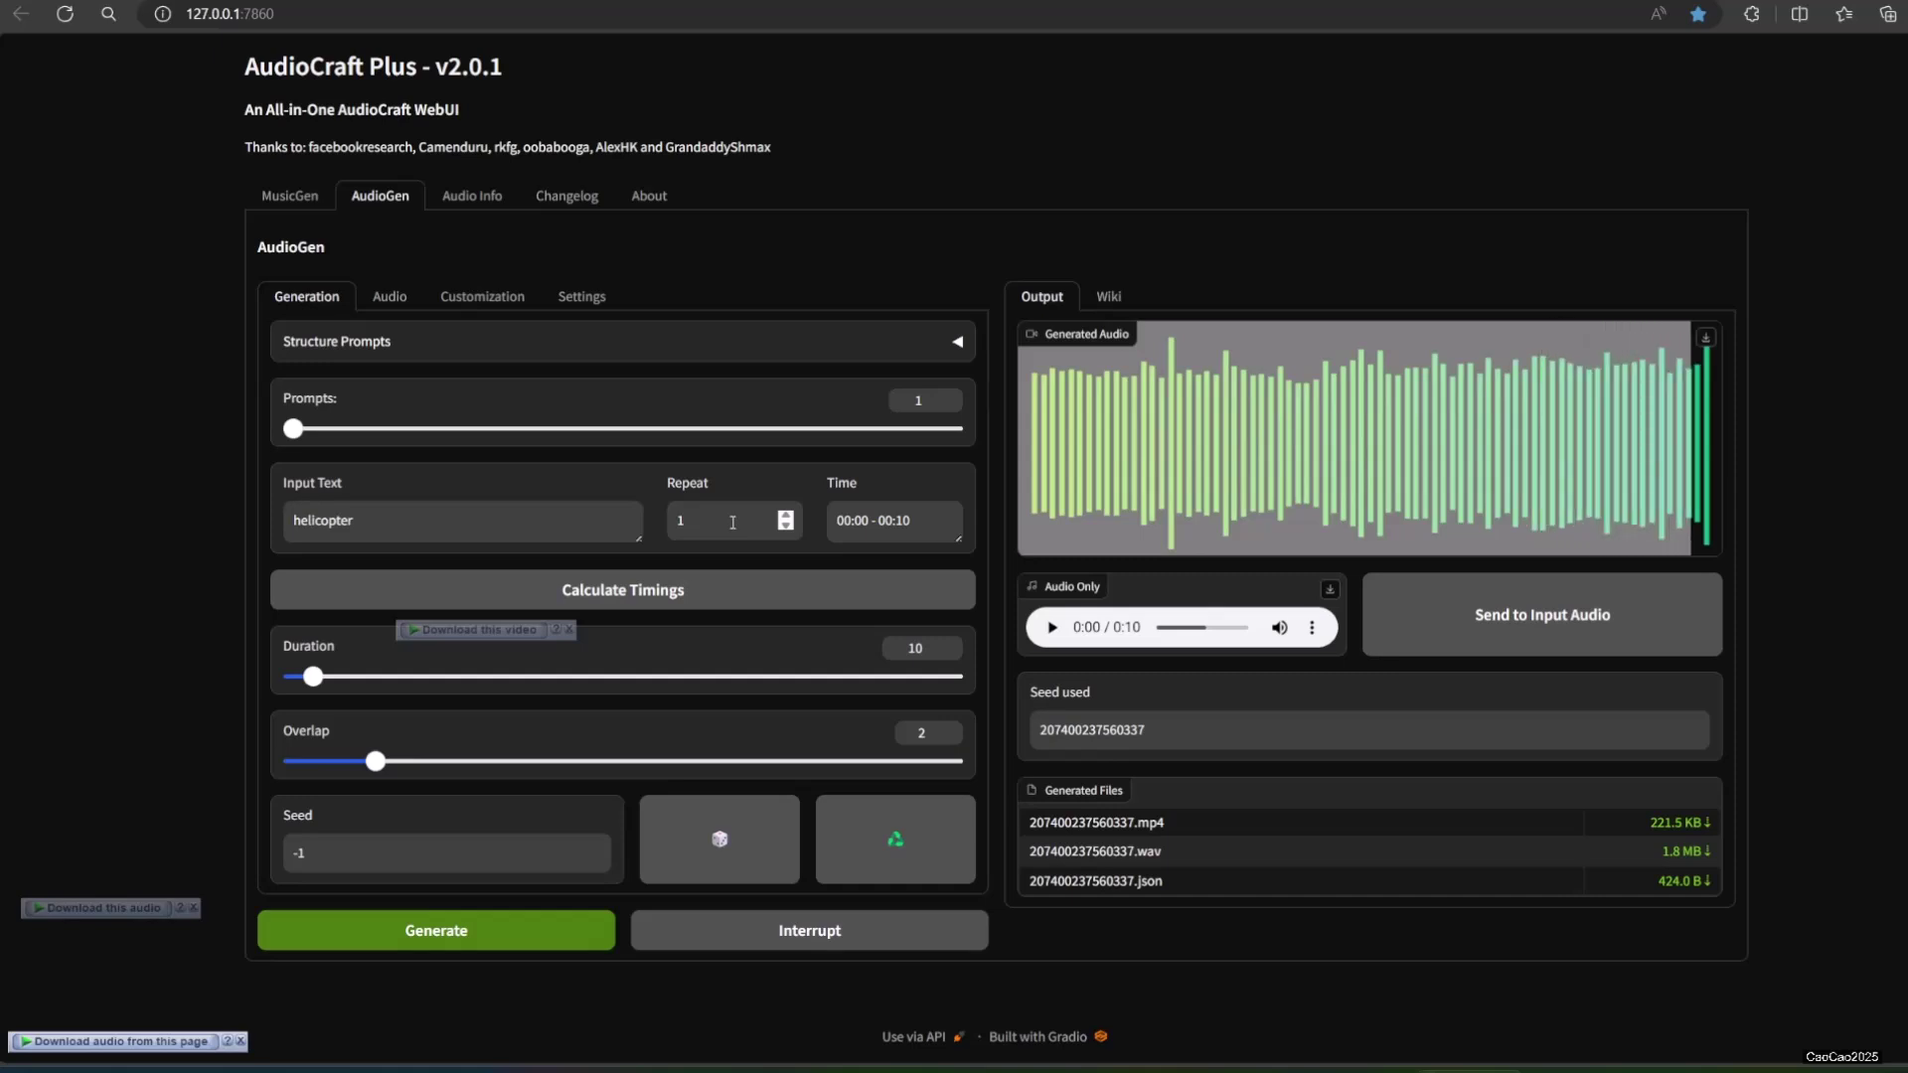
Replace the prompt with "big explosion." and play the clip generated from it
click(596, 590)
click(447, 520)
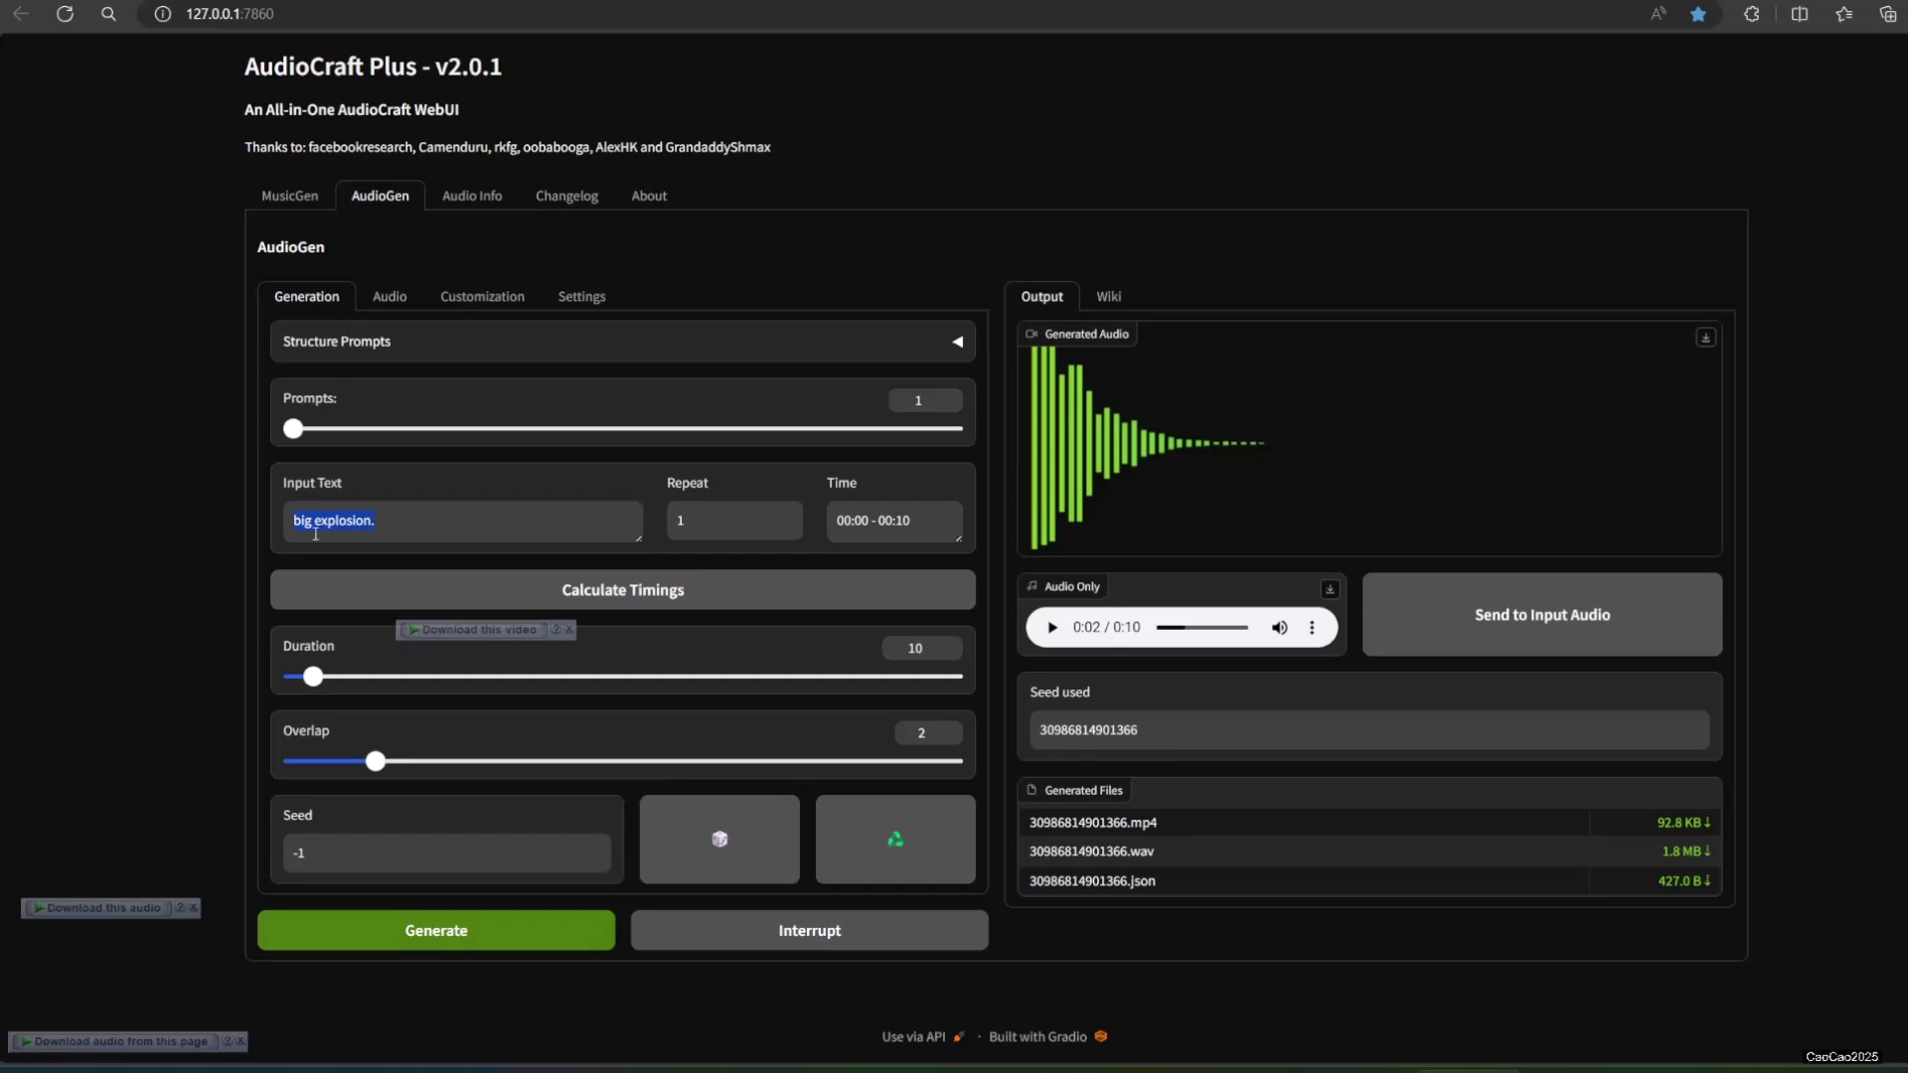
click(1045, 531)
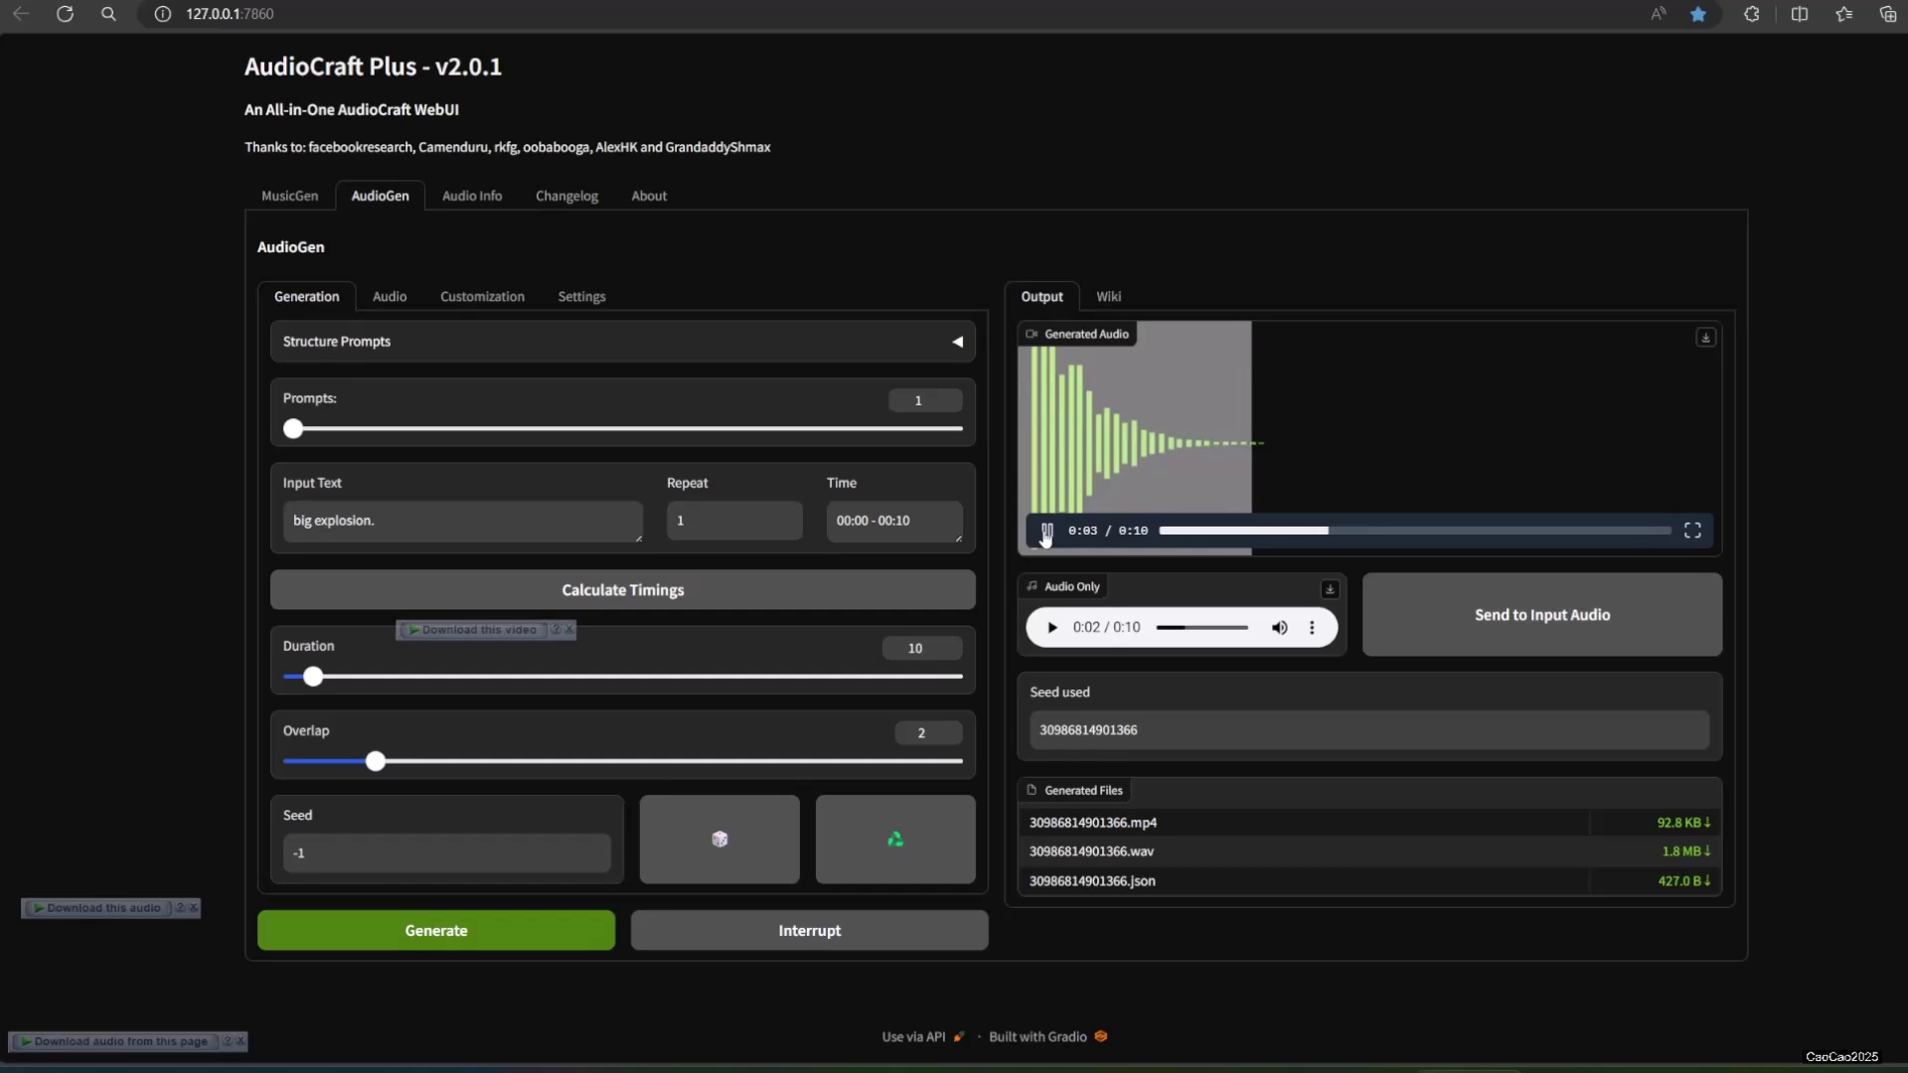
click(1046, 531)
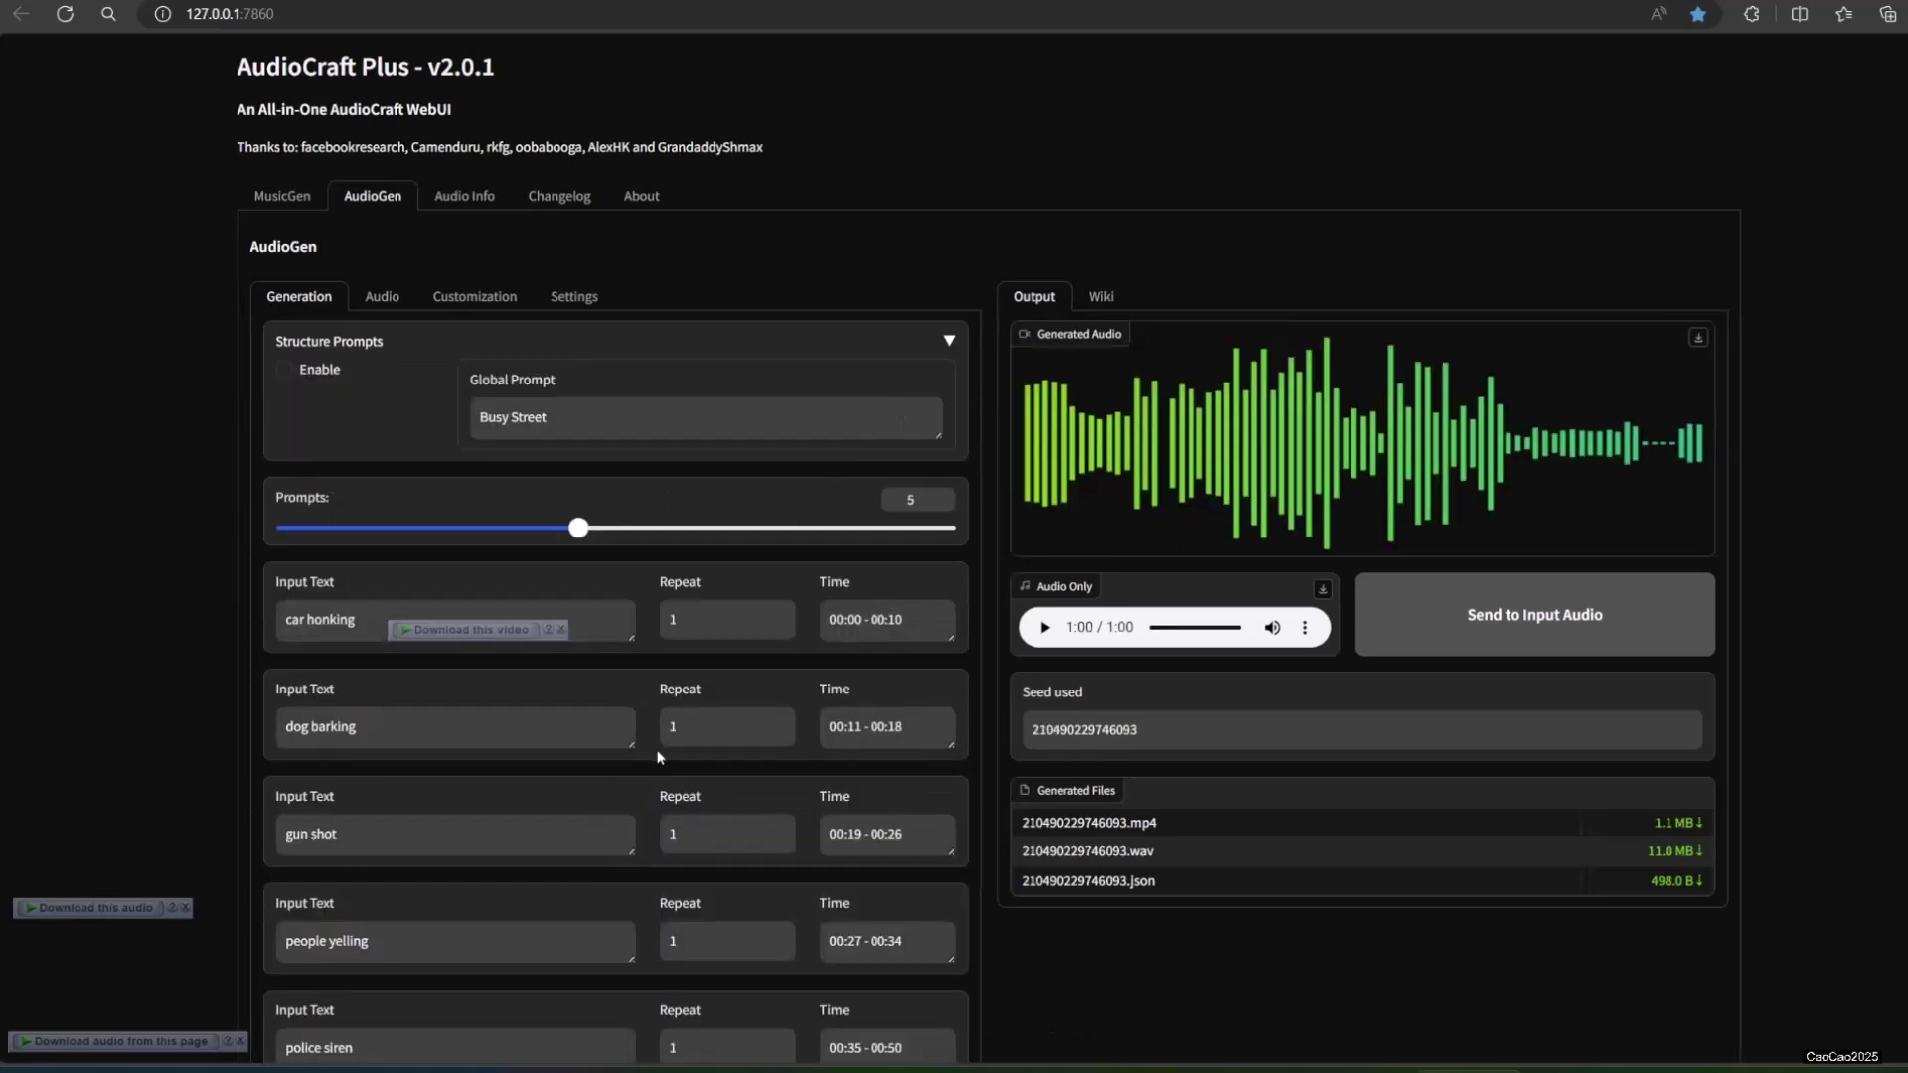
Review the five timed street-sound prompts and generate a clip from them with duration 50 and overlap 2
scroll(604, 552, down, 2)
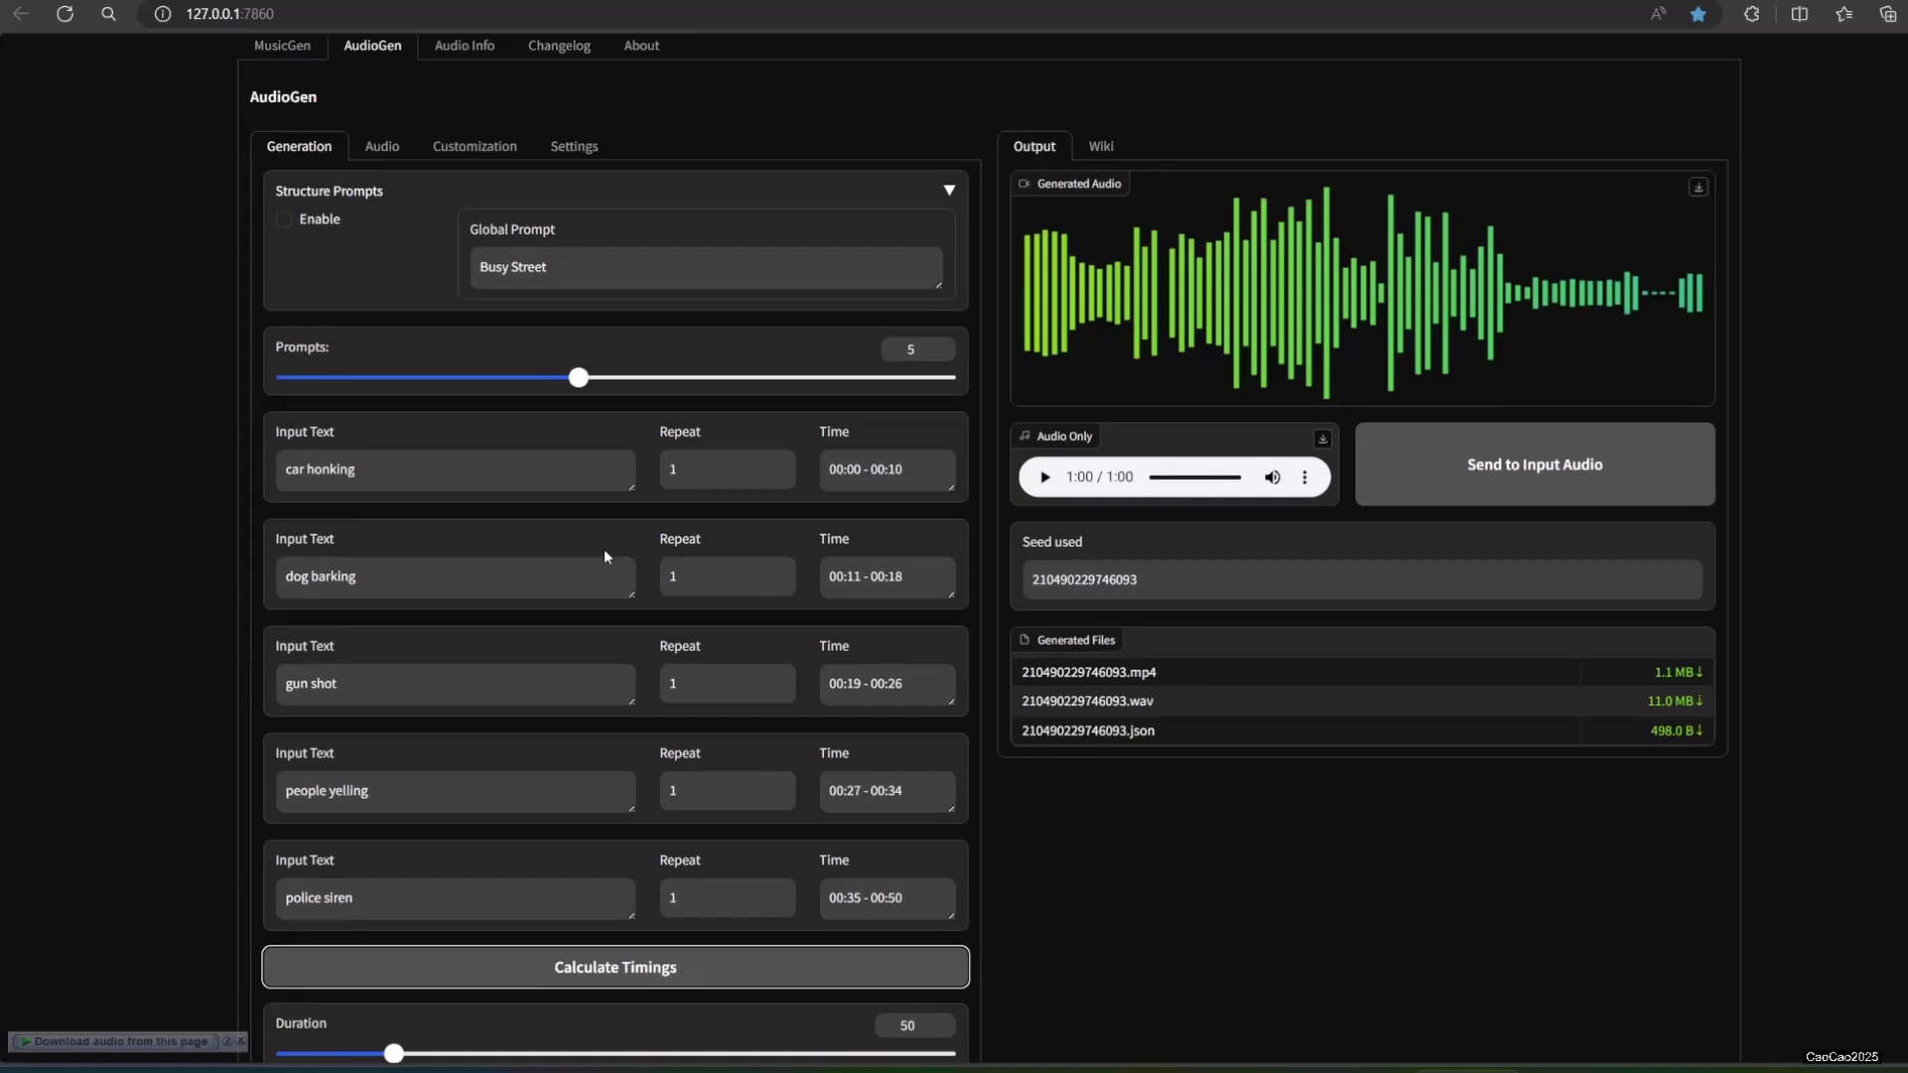
scroll(604, 553, down, 3)
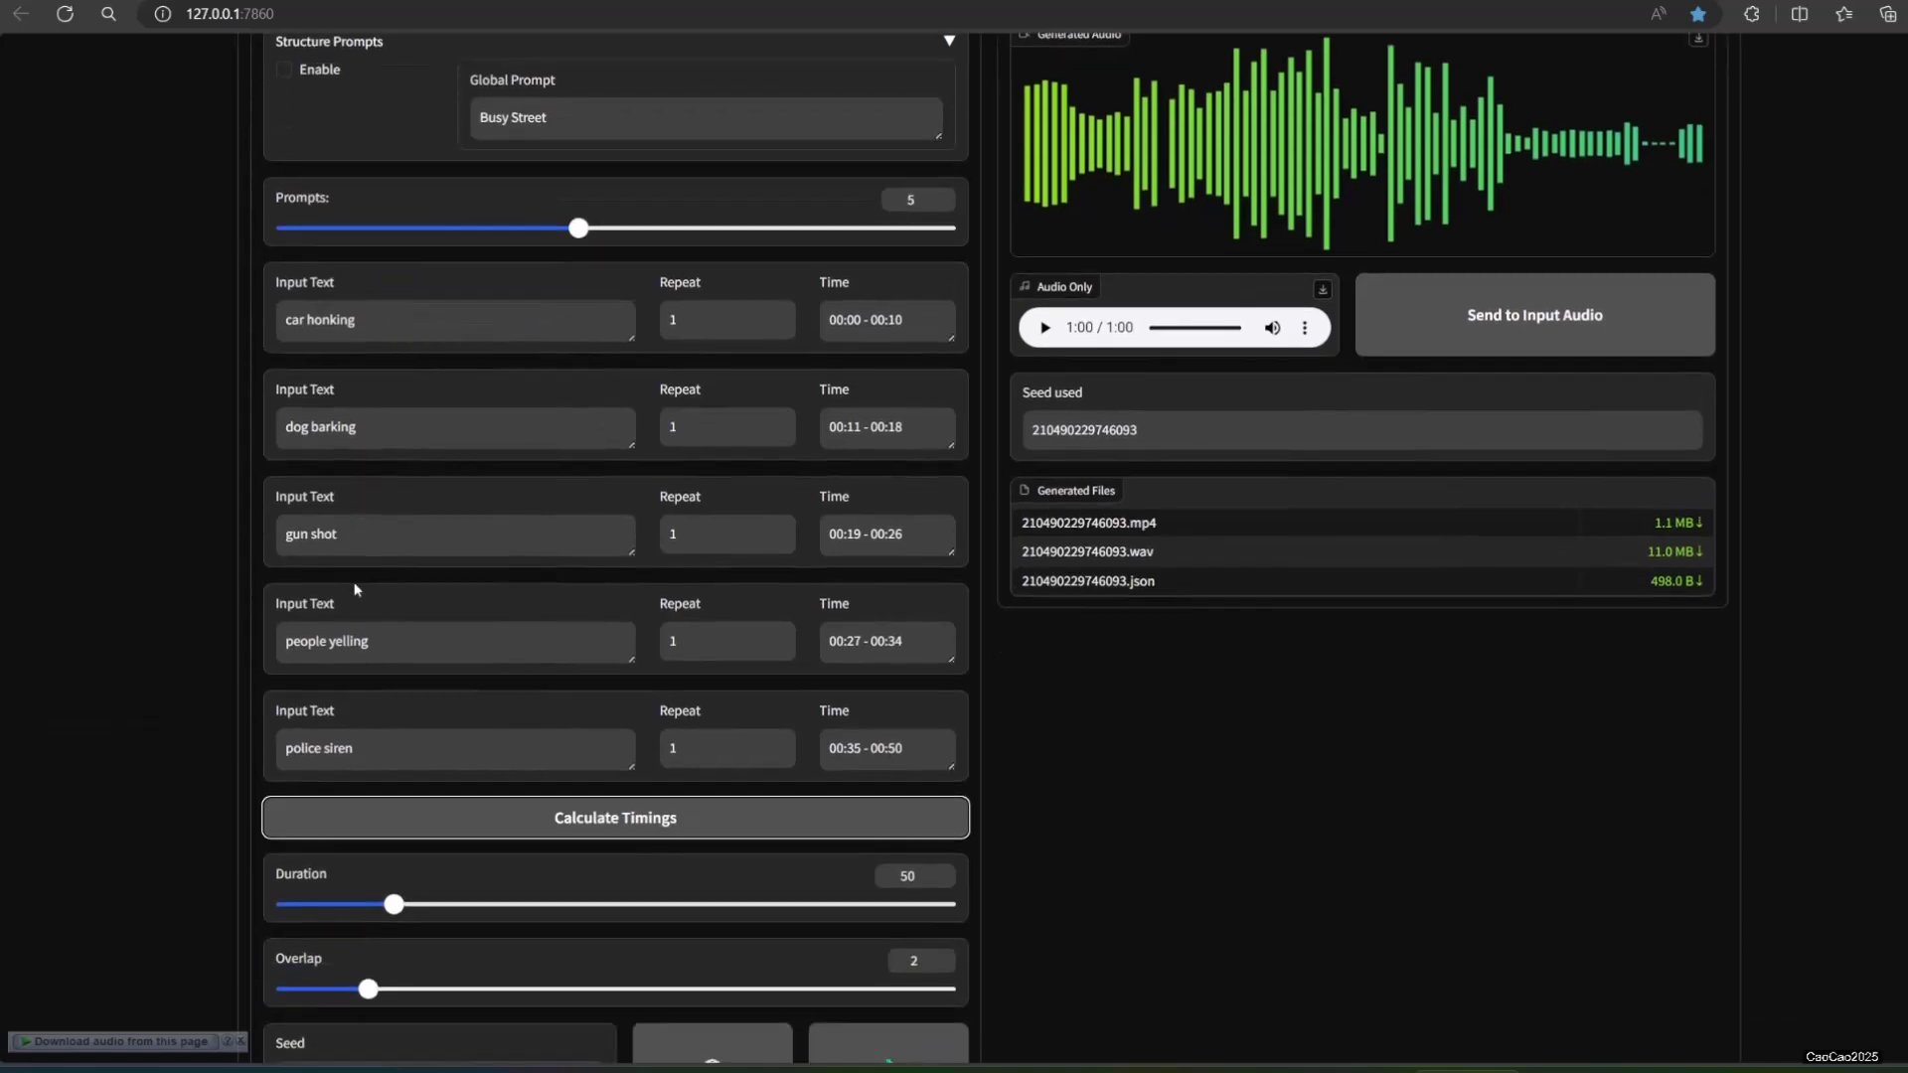
scroll(354, 589, down, 2)
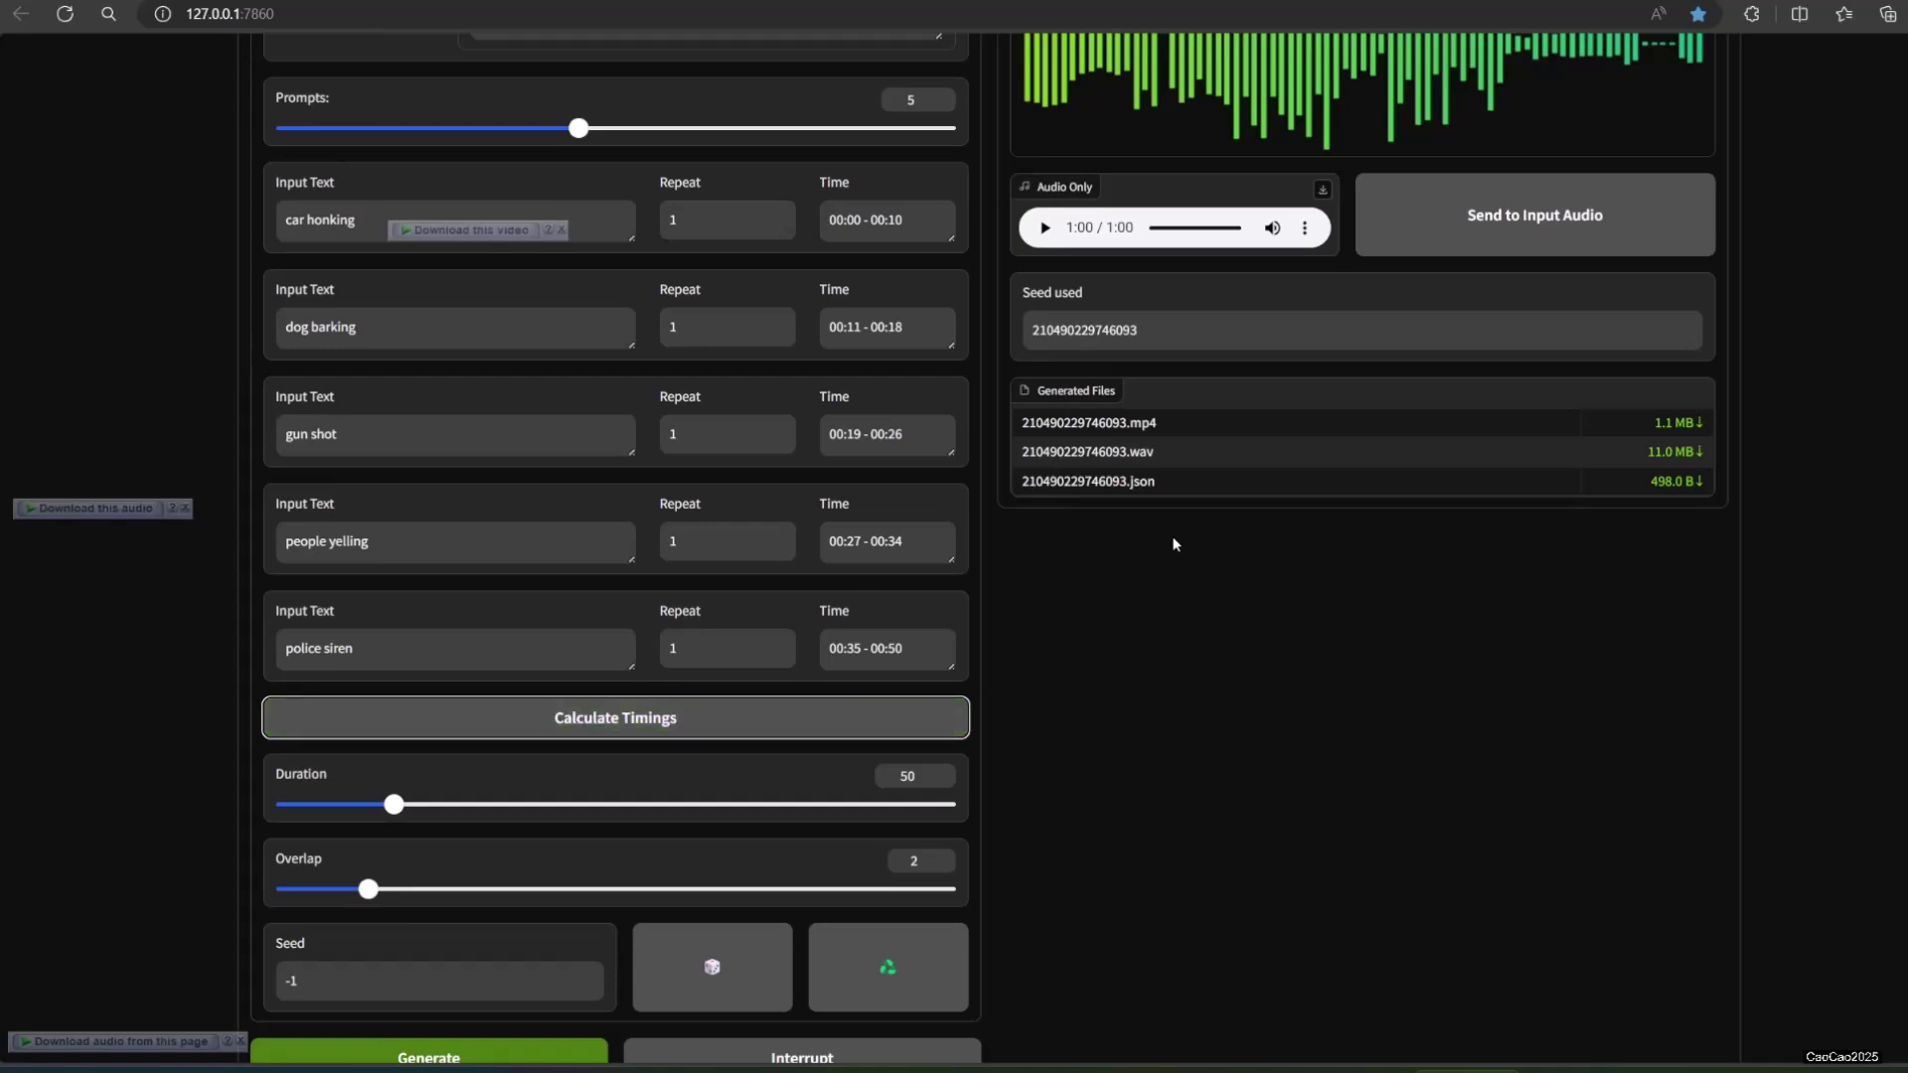
scroll(1073, 580, up, 2)
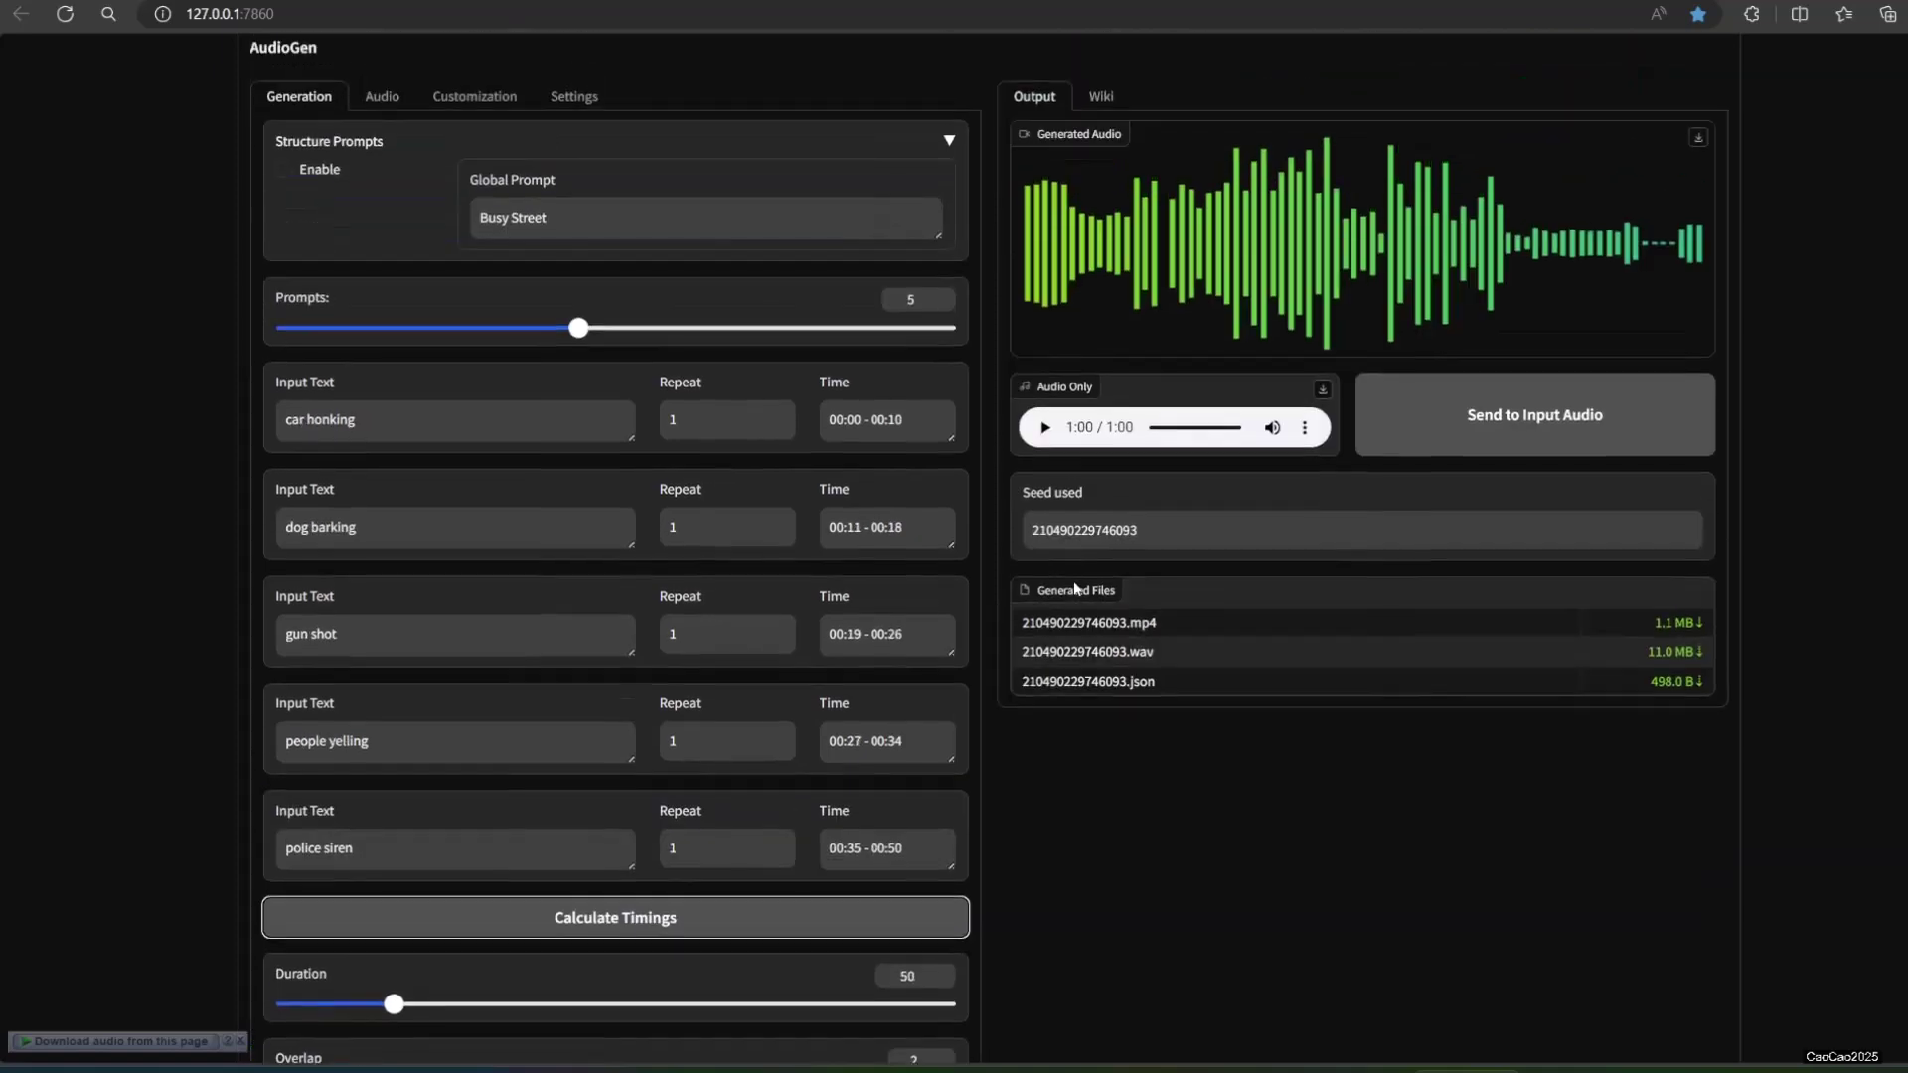
scroll(1067, 588, down, 3)
click(396, 989)
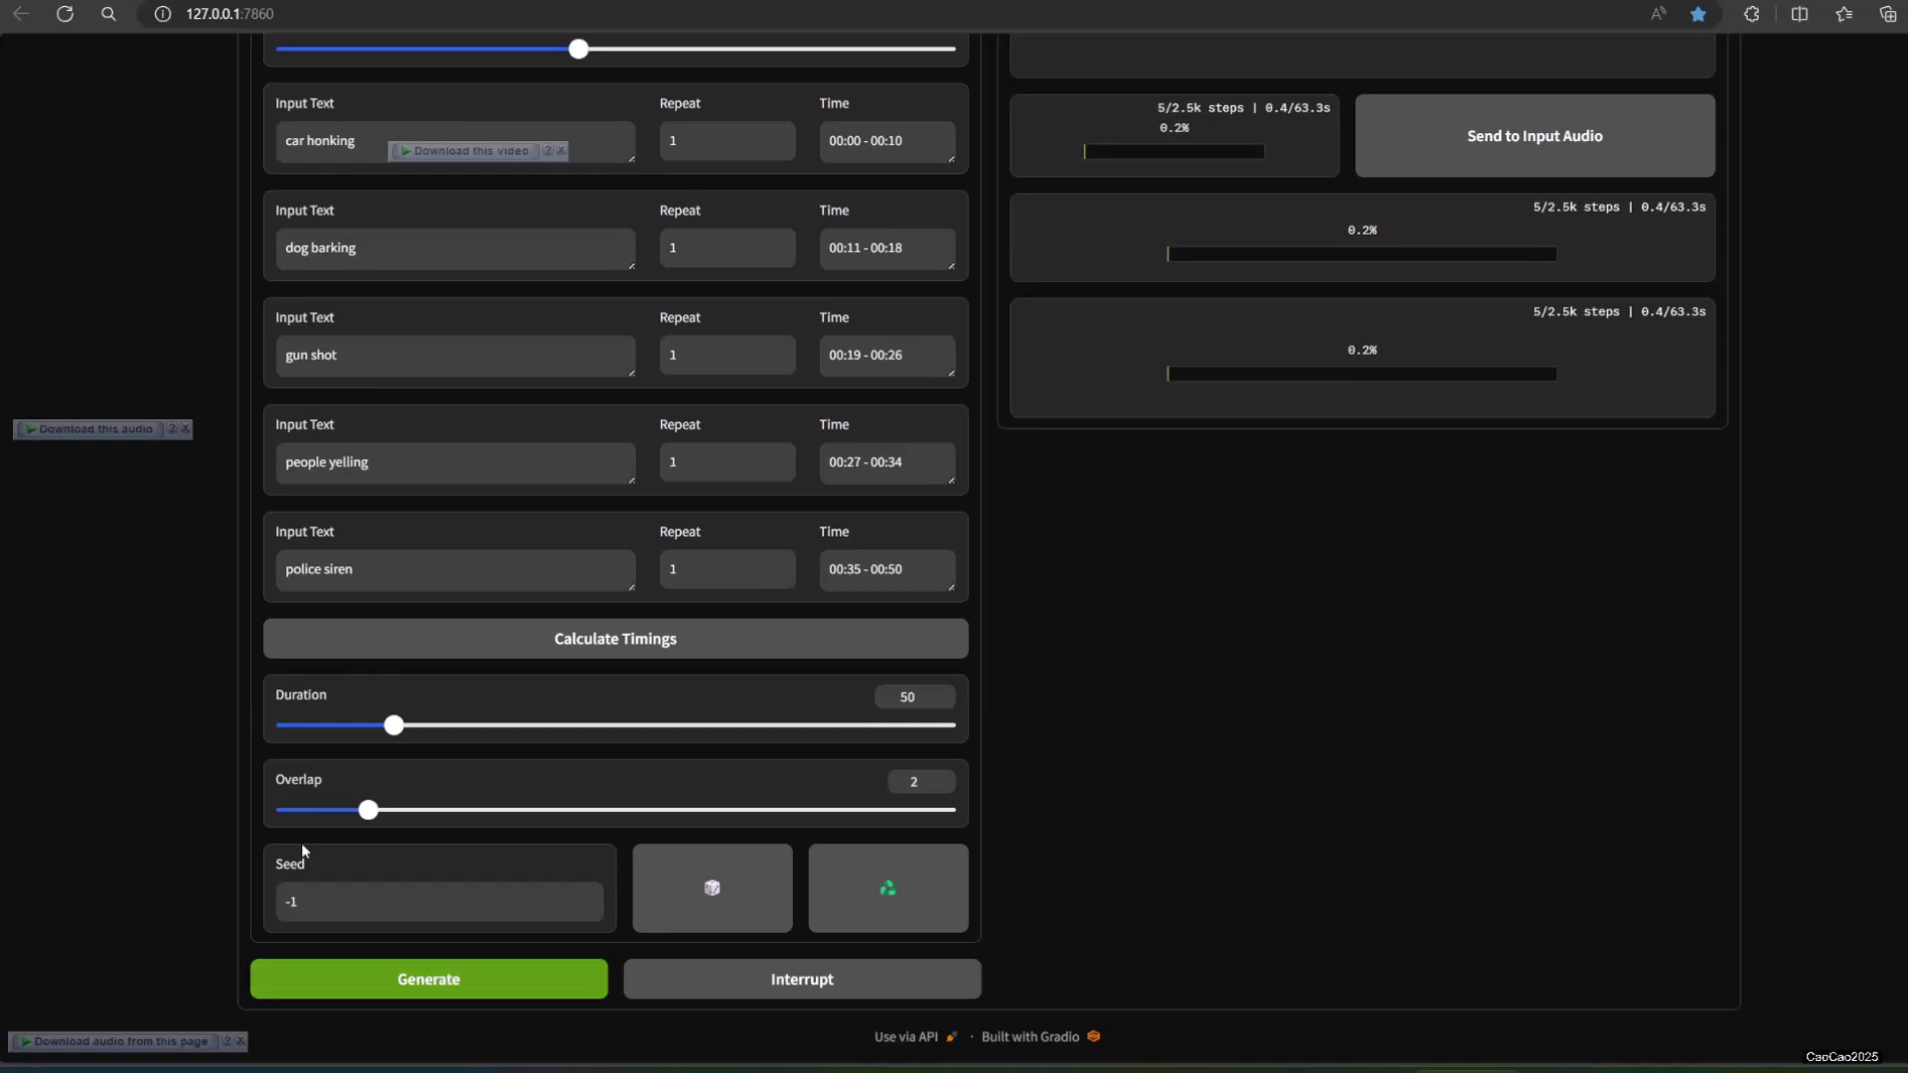
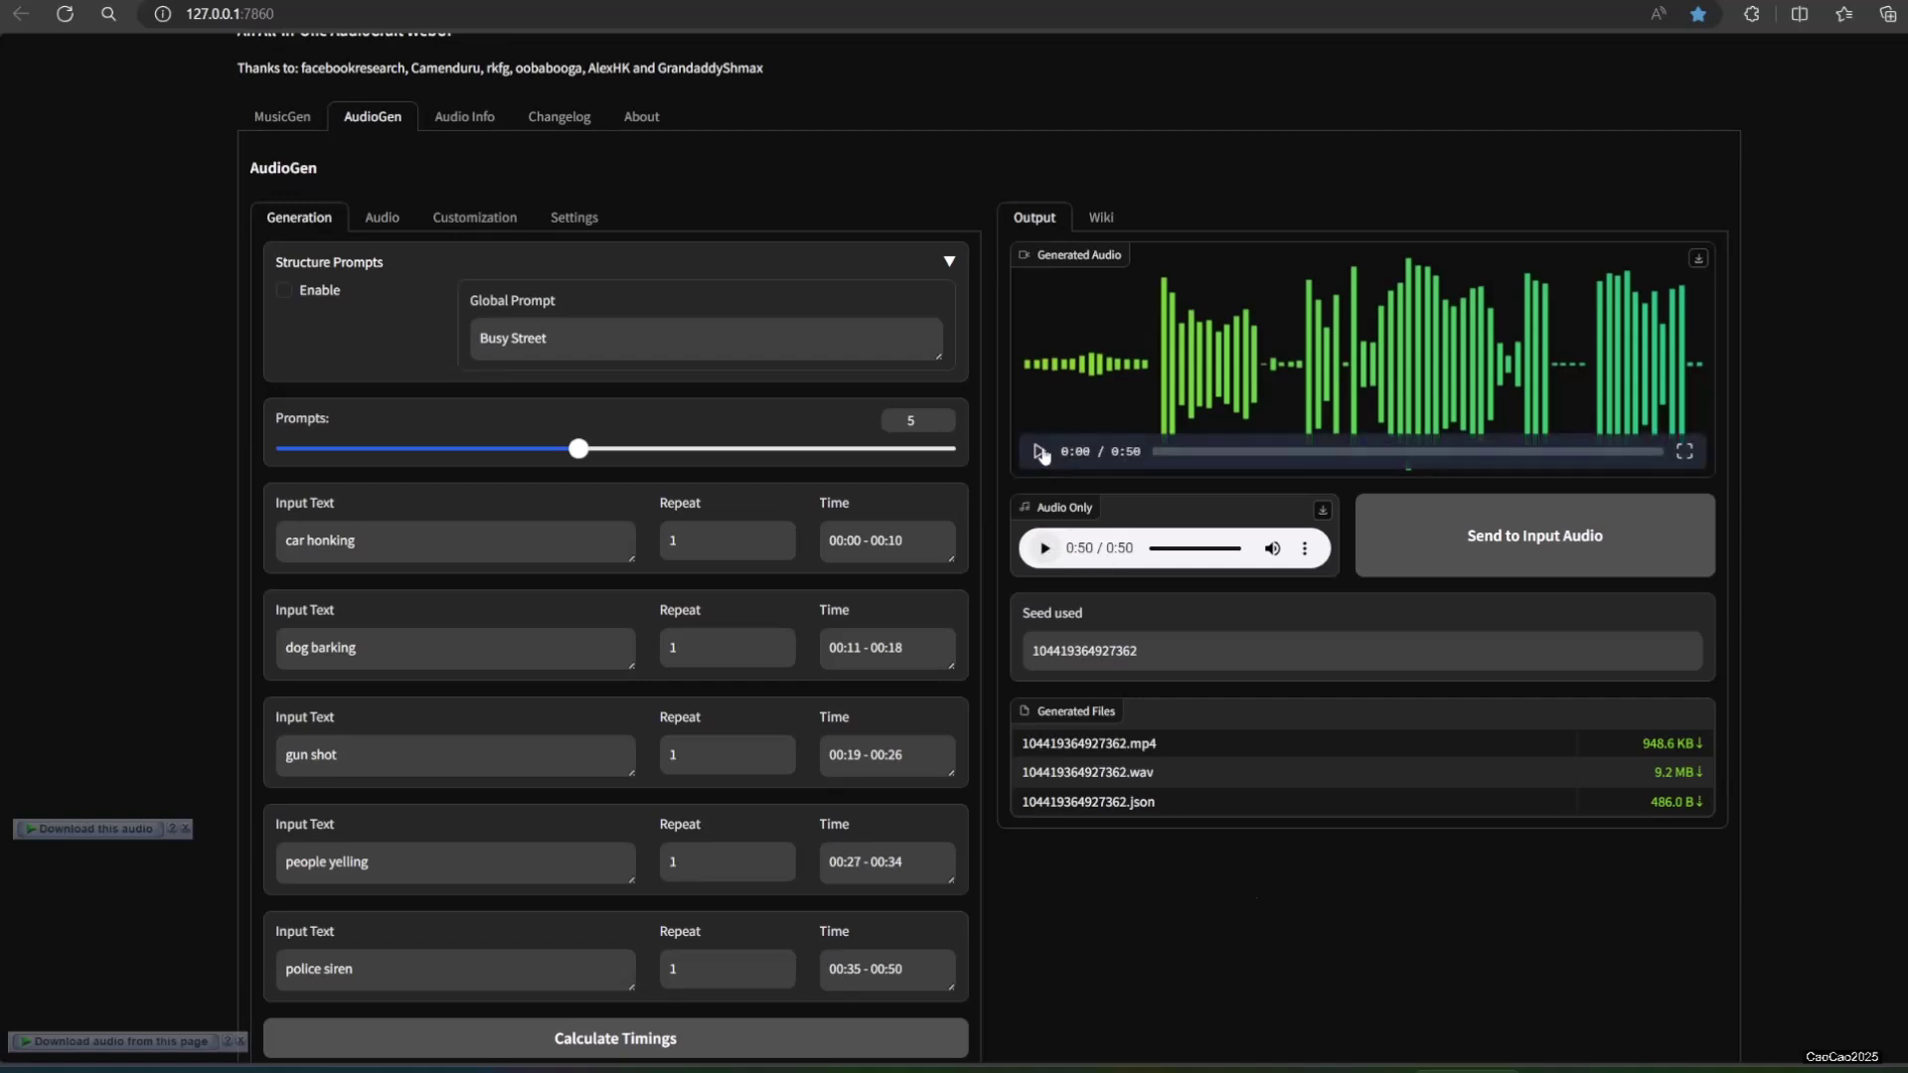
Preview the start of the generated street clip and generate another version with the same five prompts and settings
click(1040, 452)
click(1040, 452)
scroll(733, 792, down, 1)
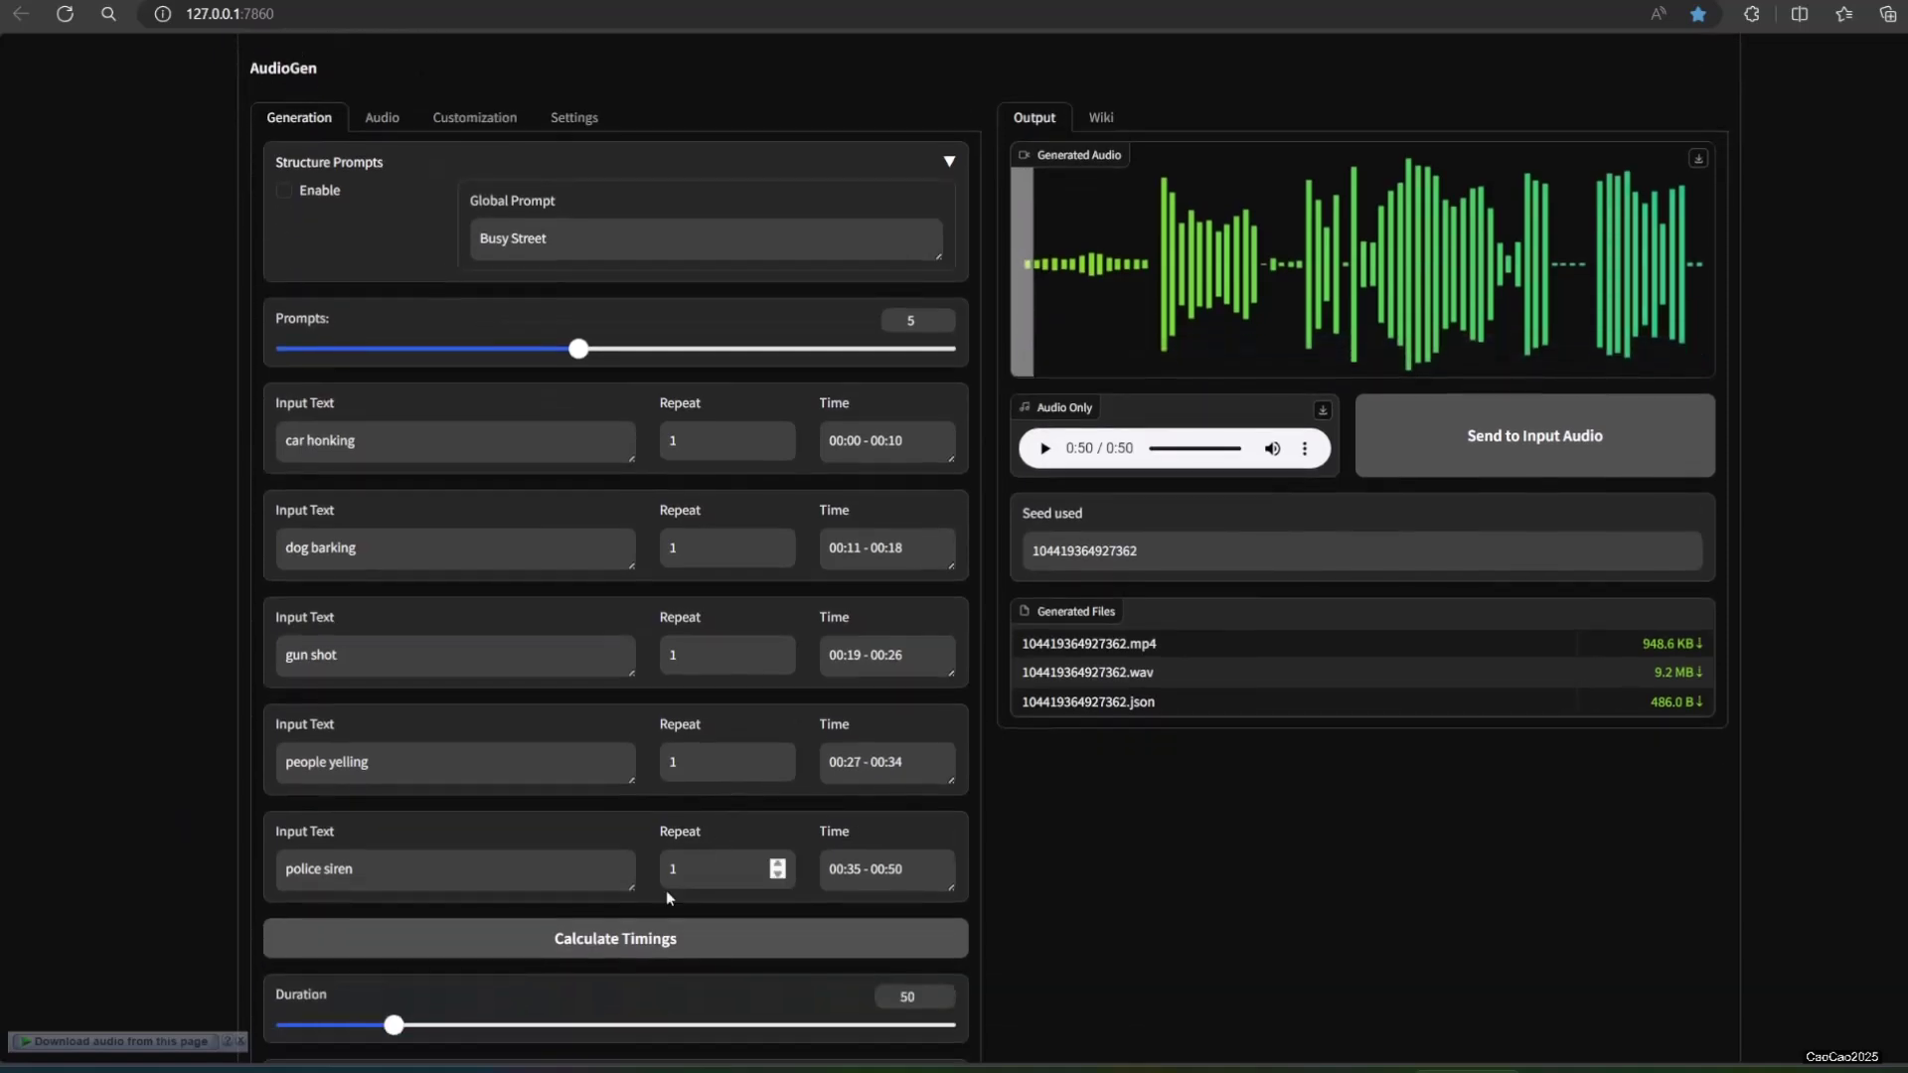
scroll(384, 959, down, 2)
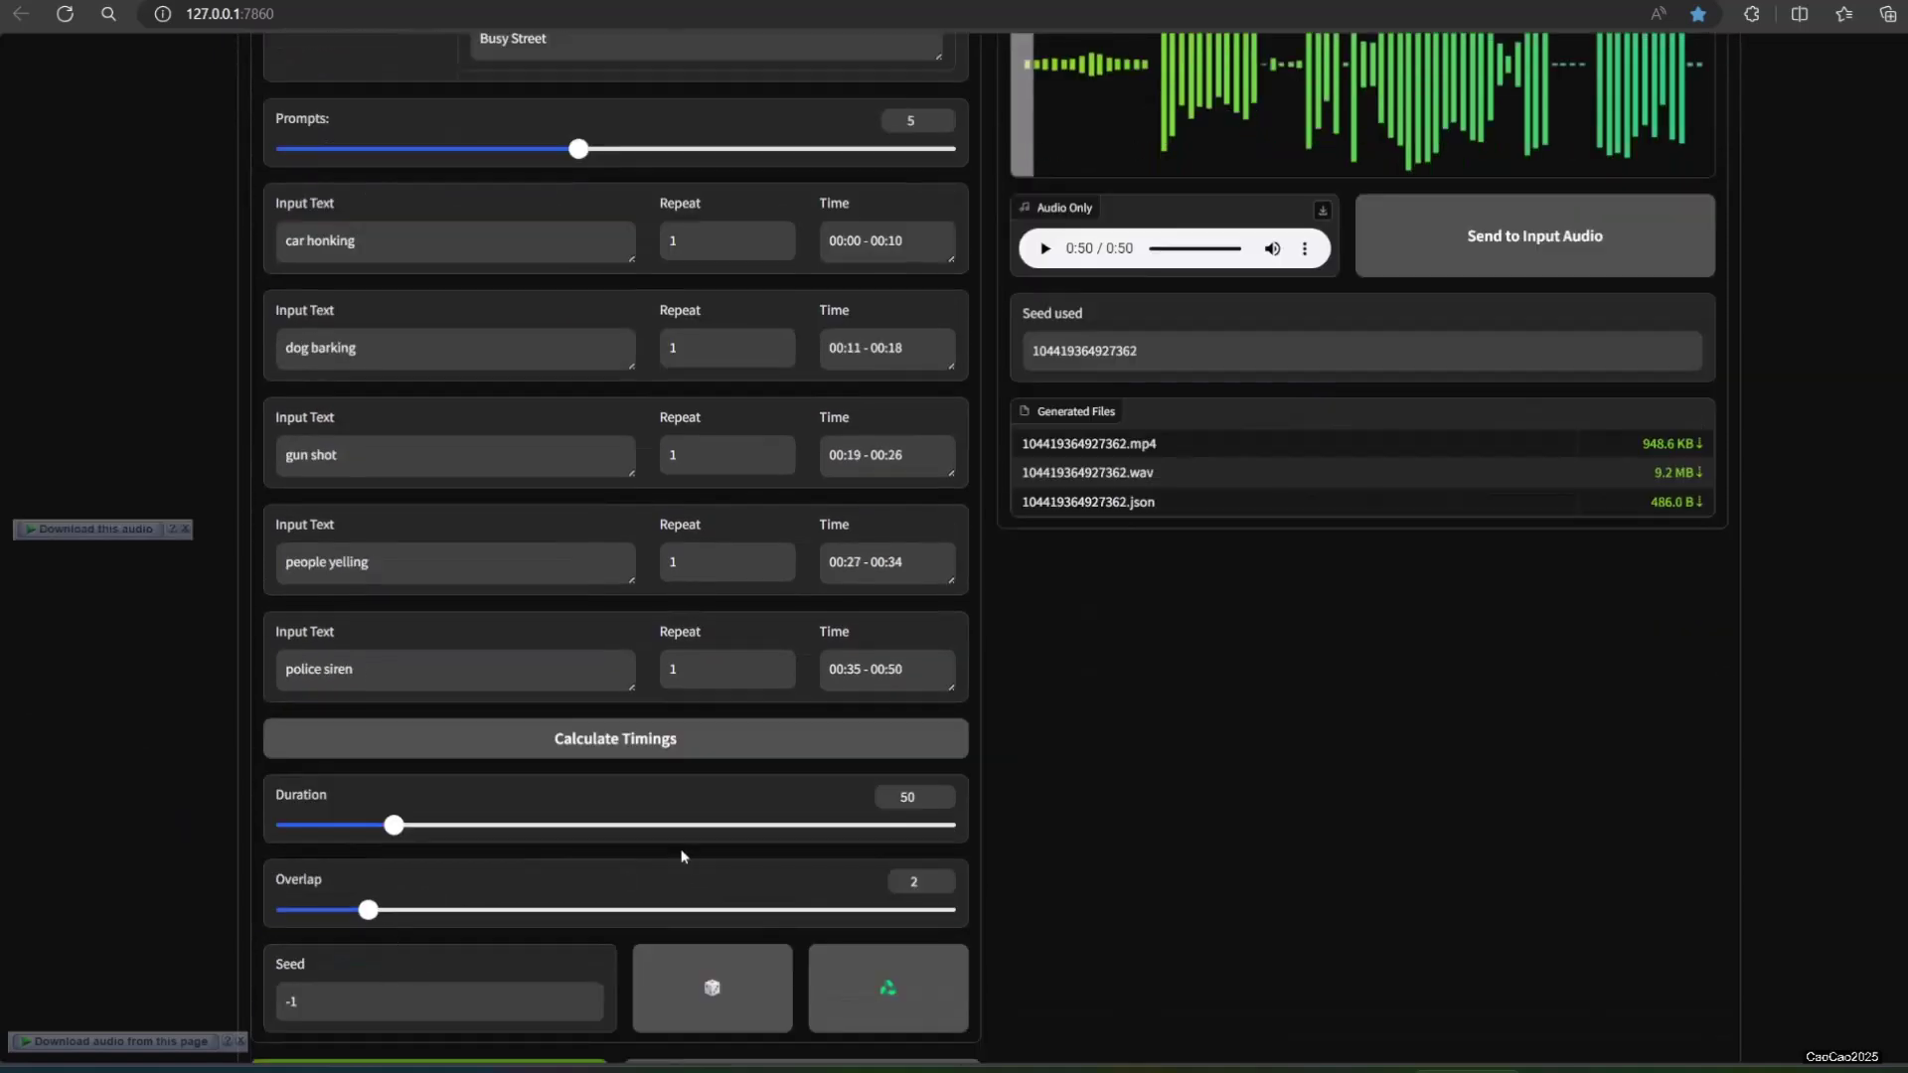
scroll(450, 891, down, 1)
click(394, 982)
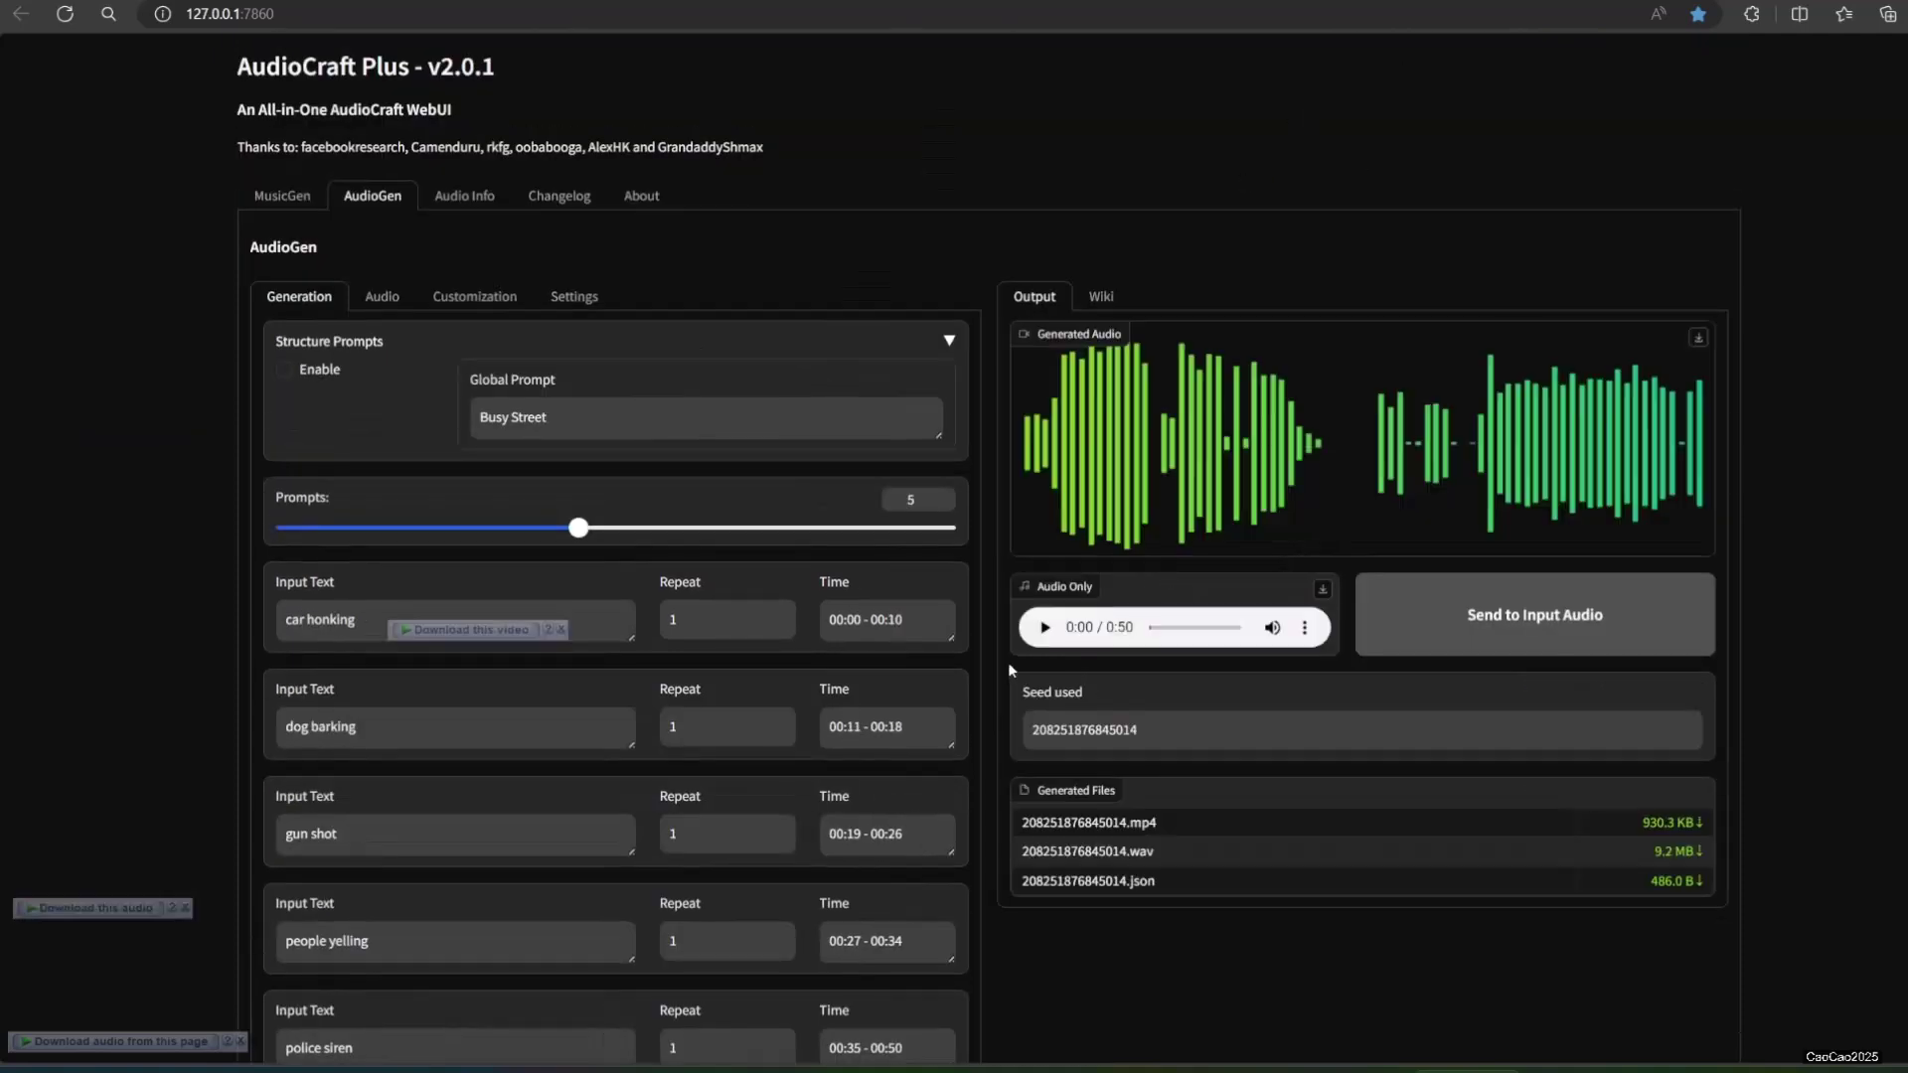
Play the regenerated 50-second clip and set the overlap to 3
click(1036, 636)
scroll(878, 829, down, 3)
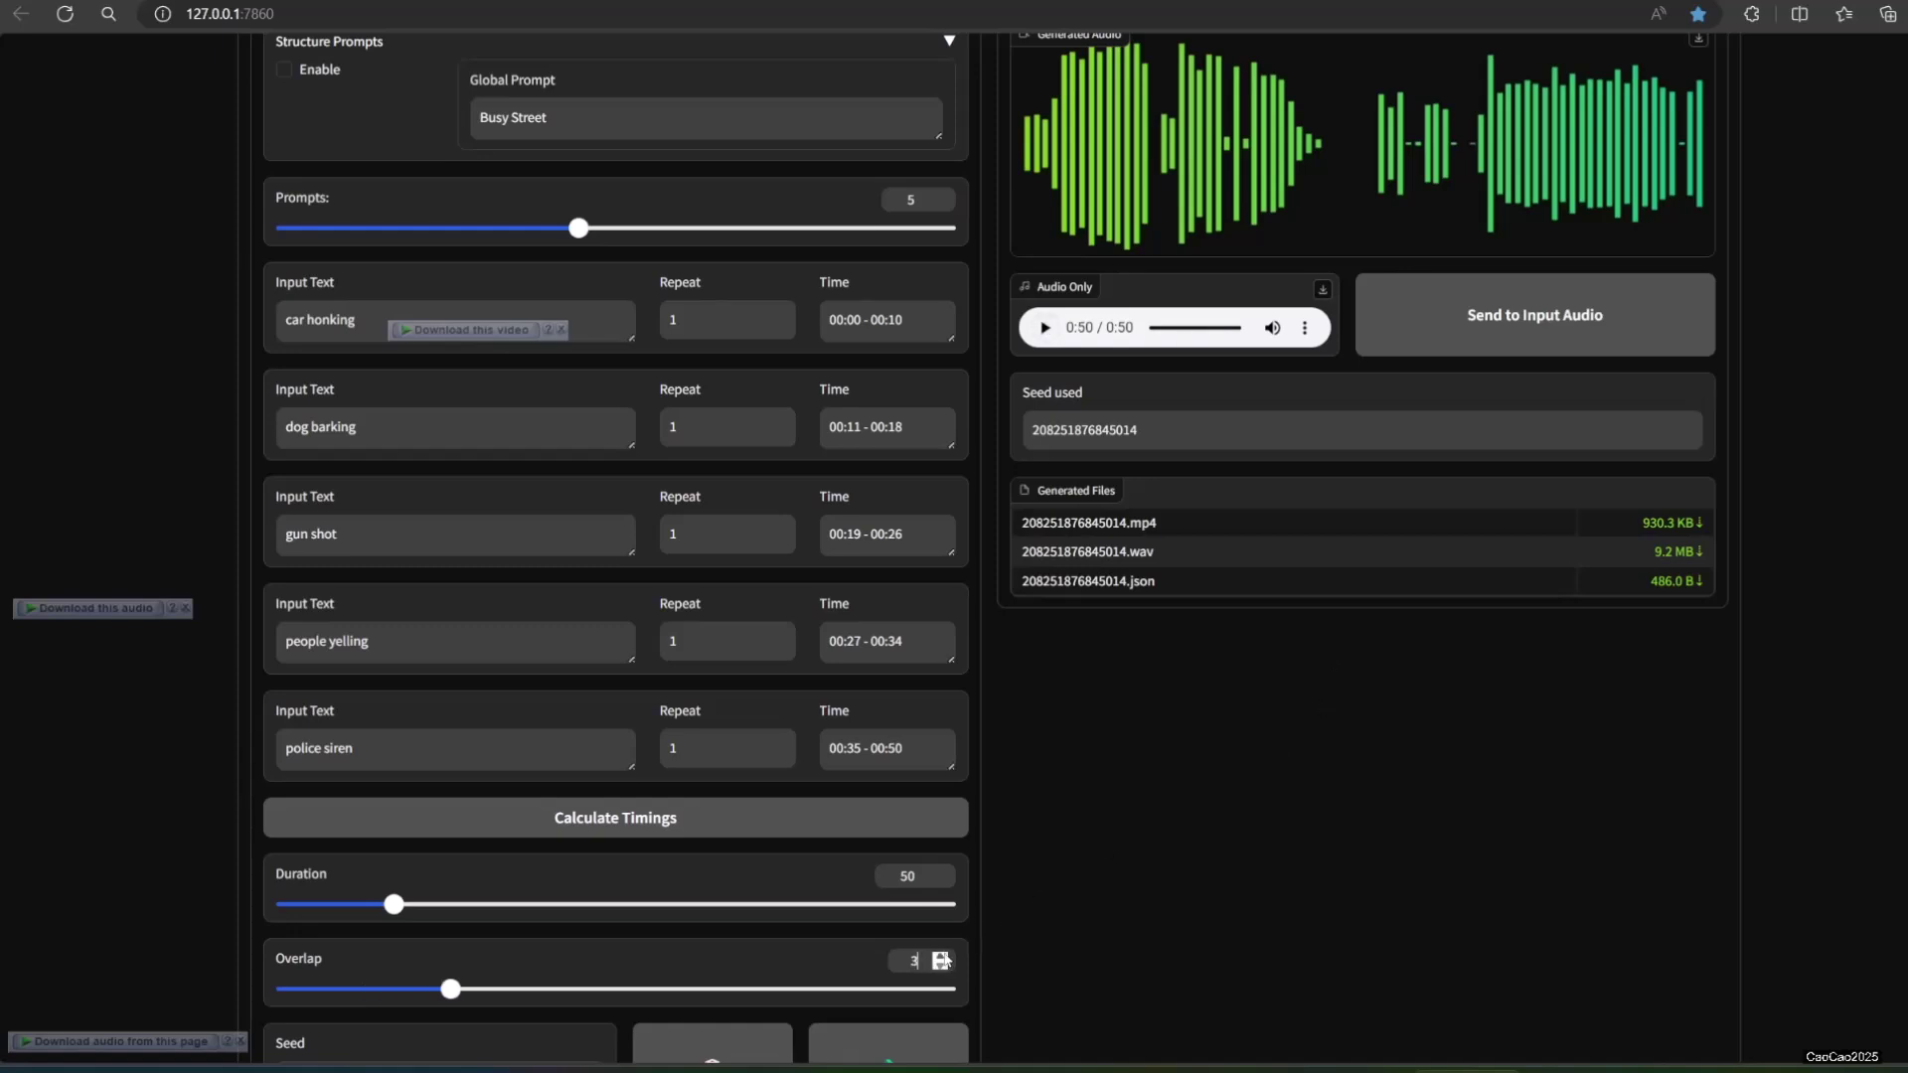
click(888, 1046)
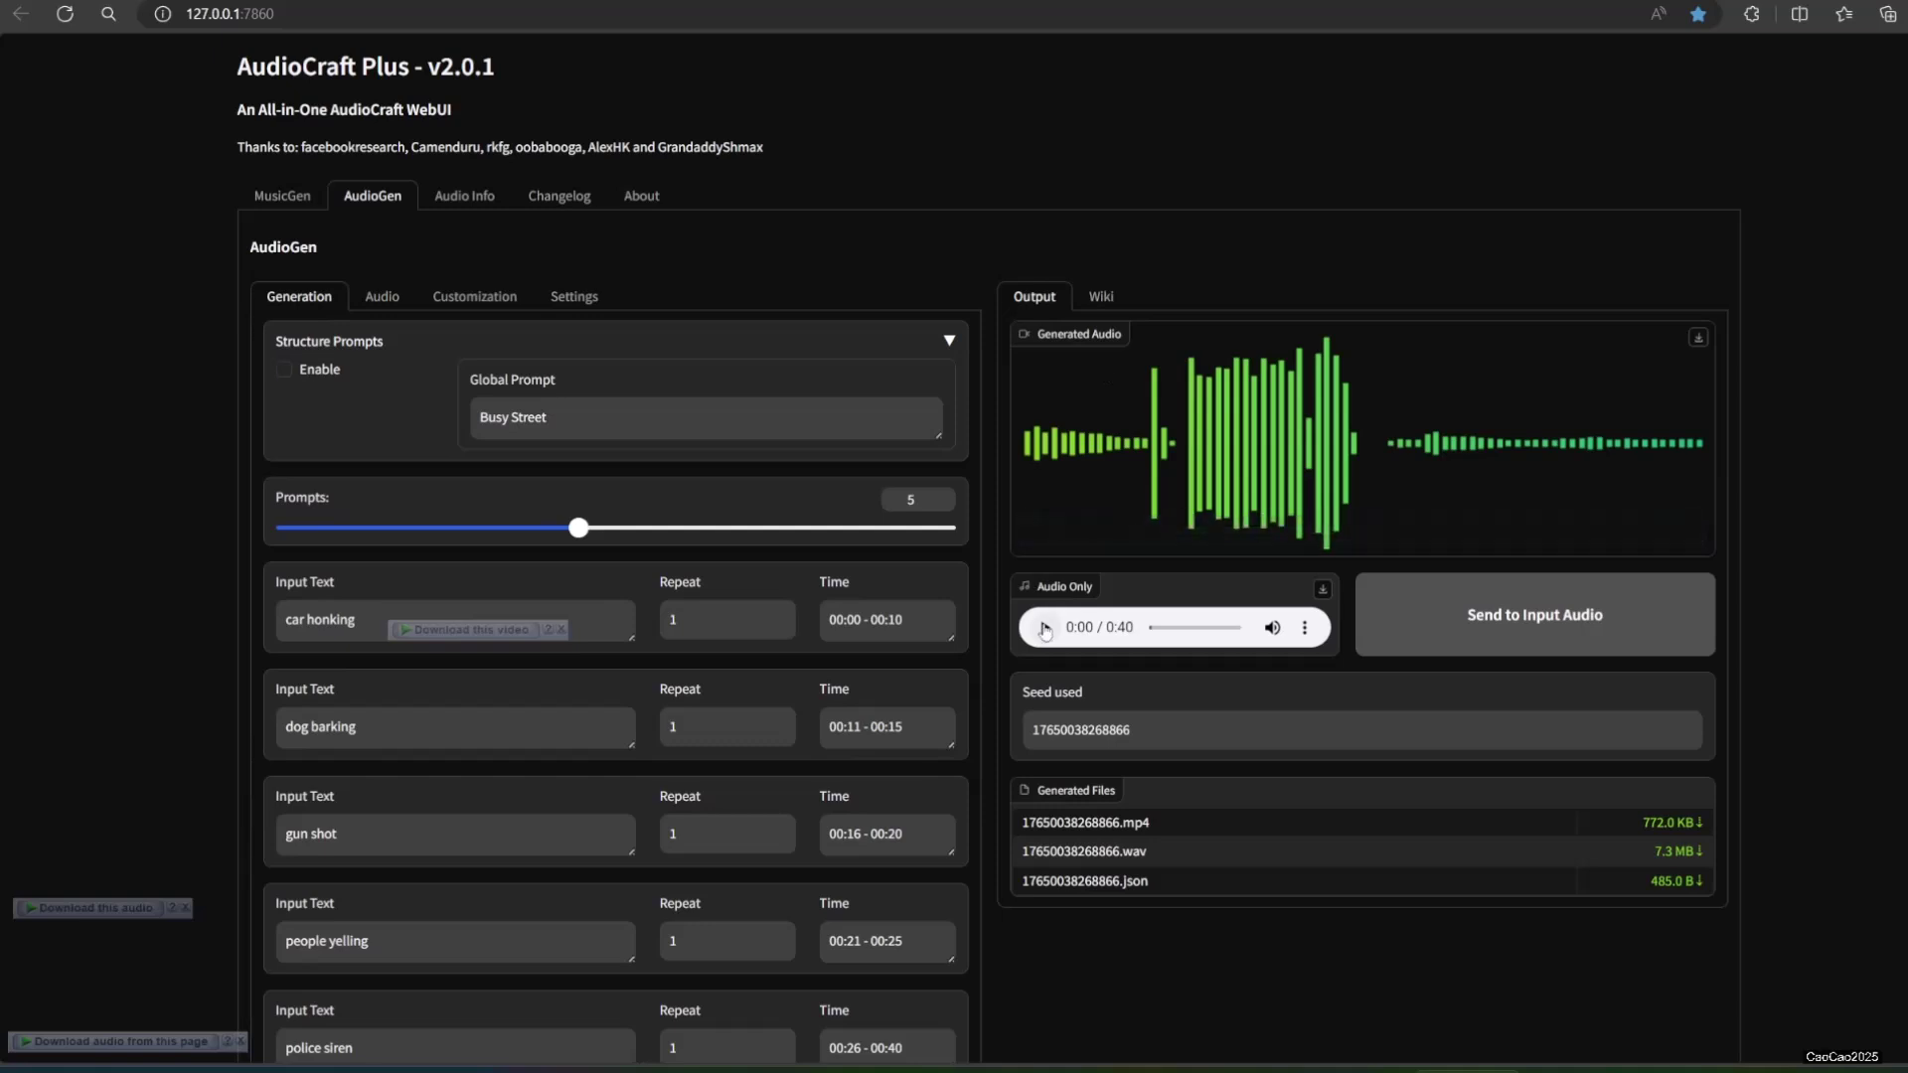
Listen to the 40-second clip generated with the shortened prompt timings
click(1045, 630)
click(1044, 627)
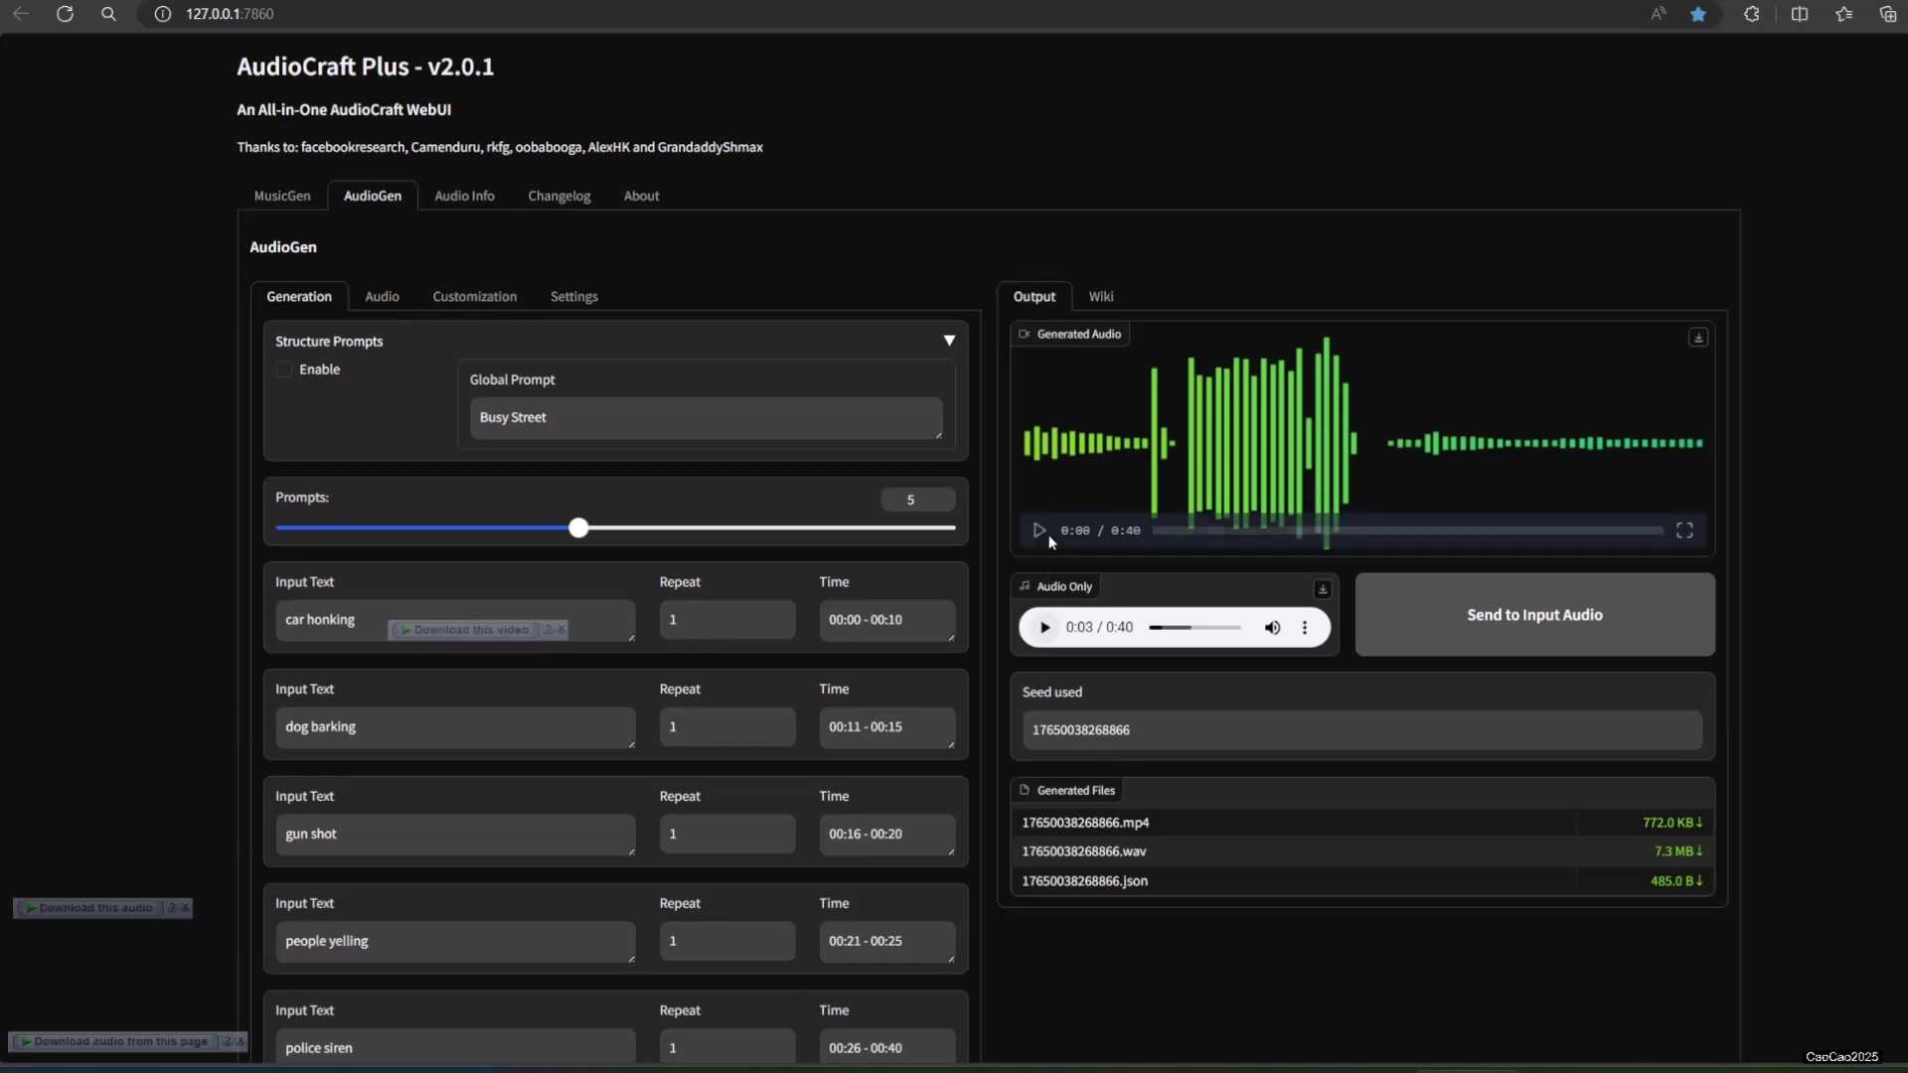
click(1041, 531)
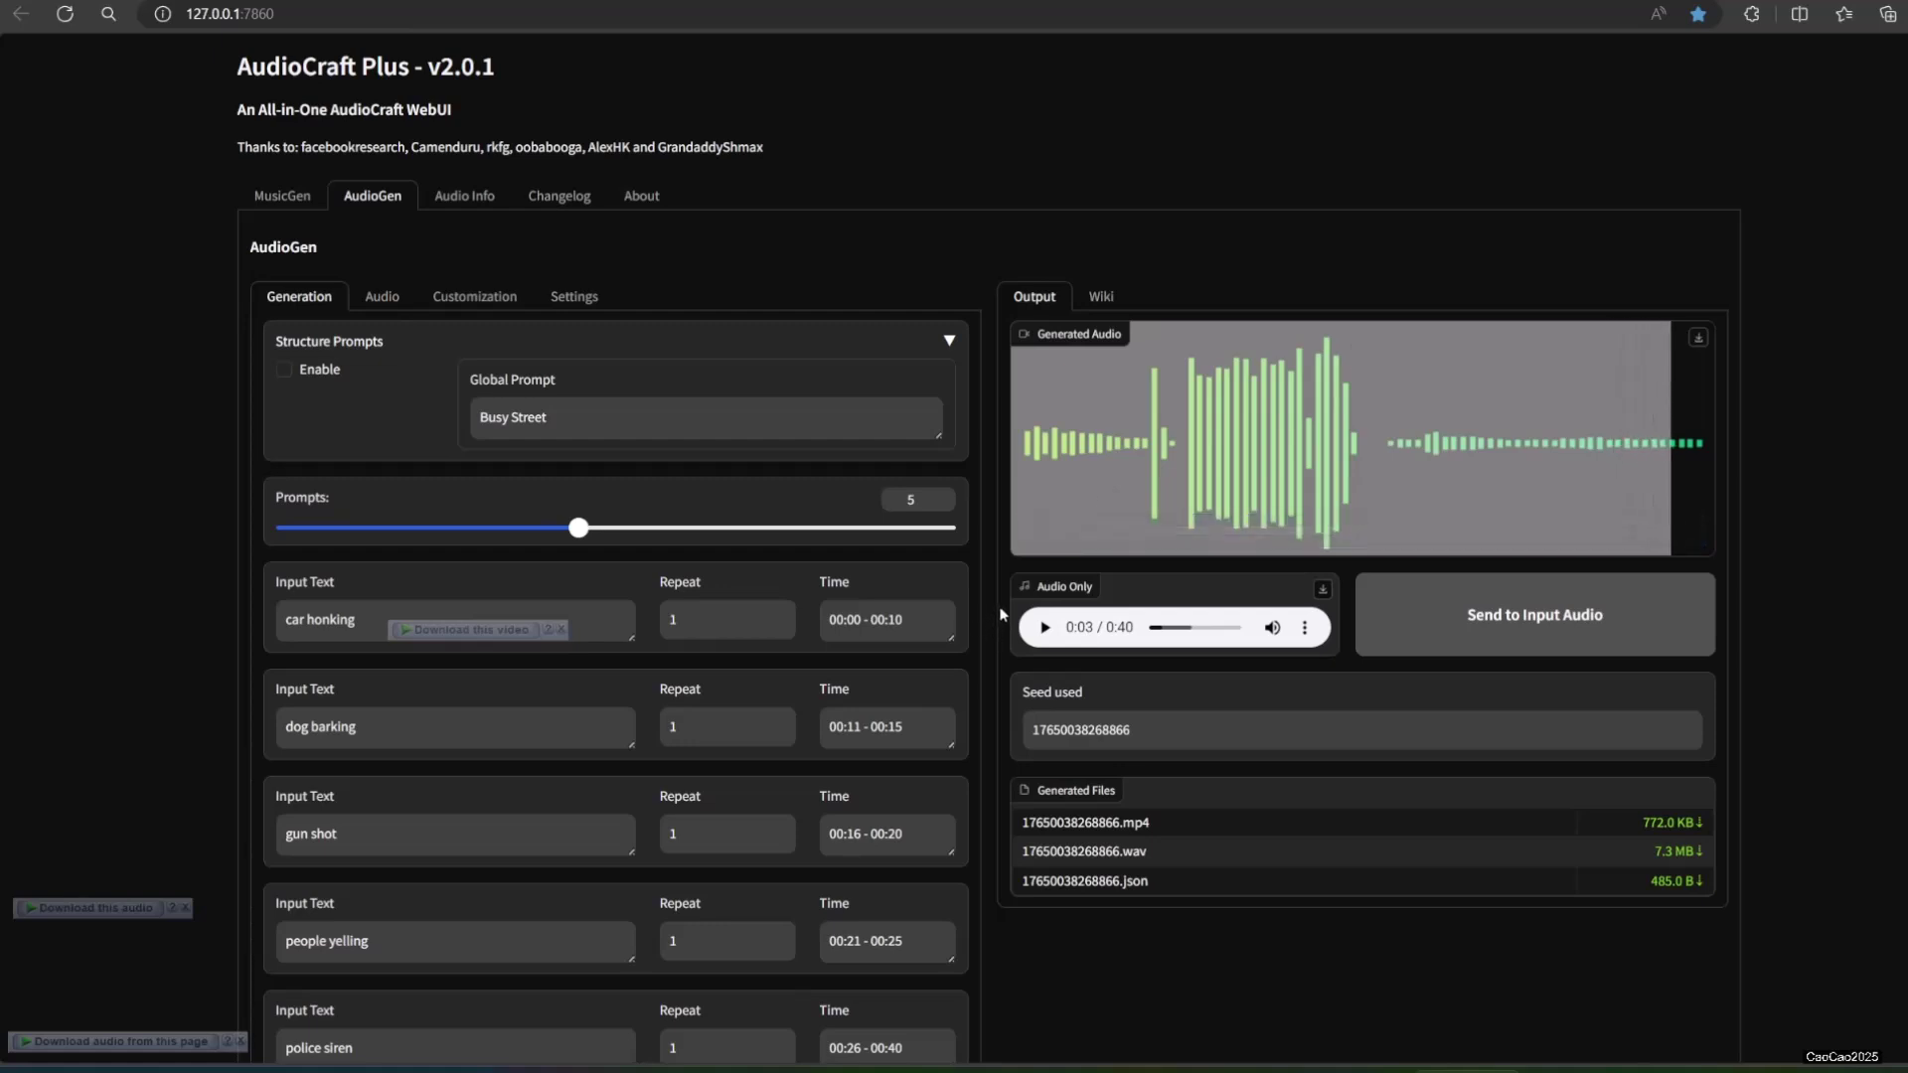
Listen to the 45-second clips generated with structure prompts enabled and the global prompt "busy street", dismissing the video download pop-up
scroll(1001, 614, down, 1)
scroll(1000, 614, down, 1)
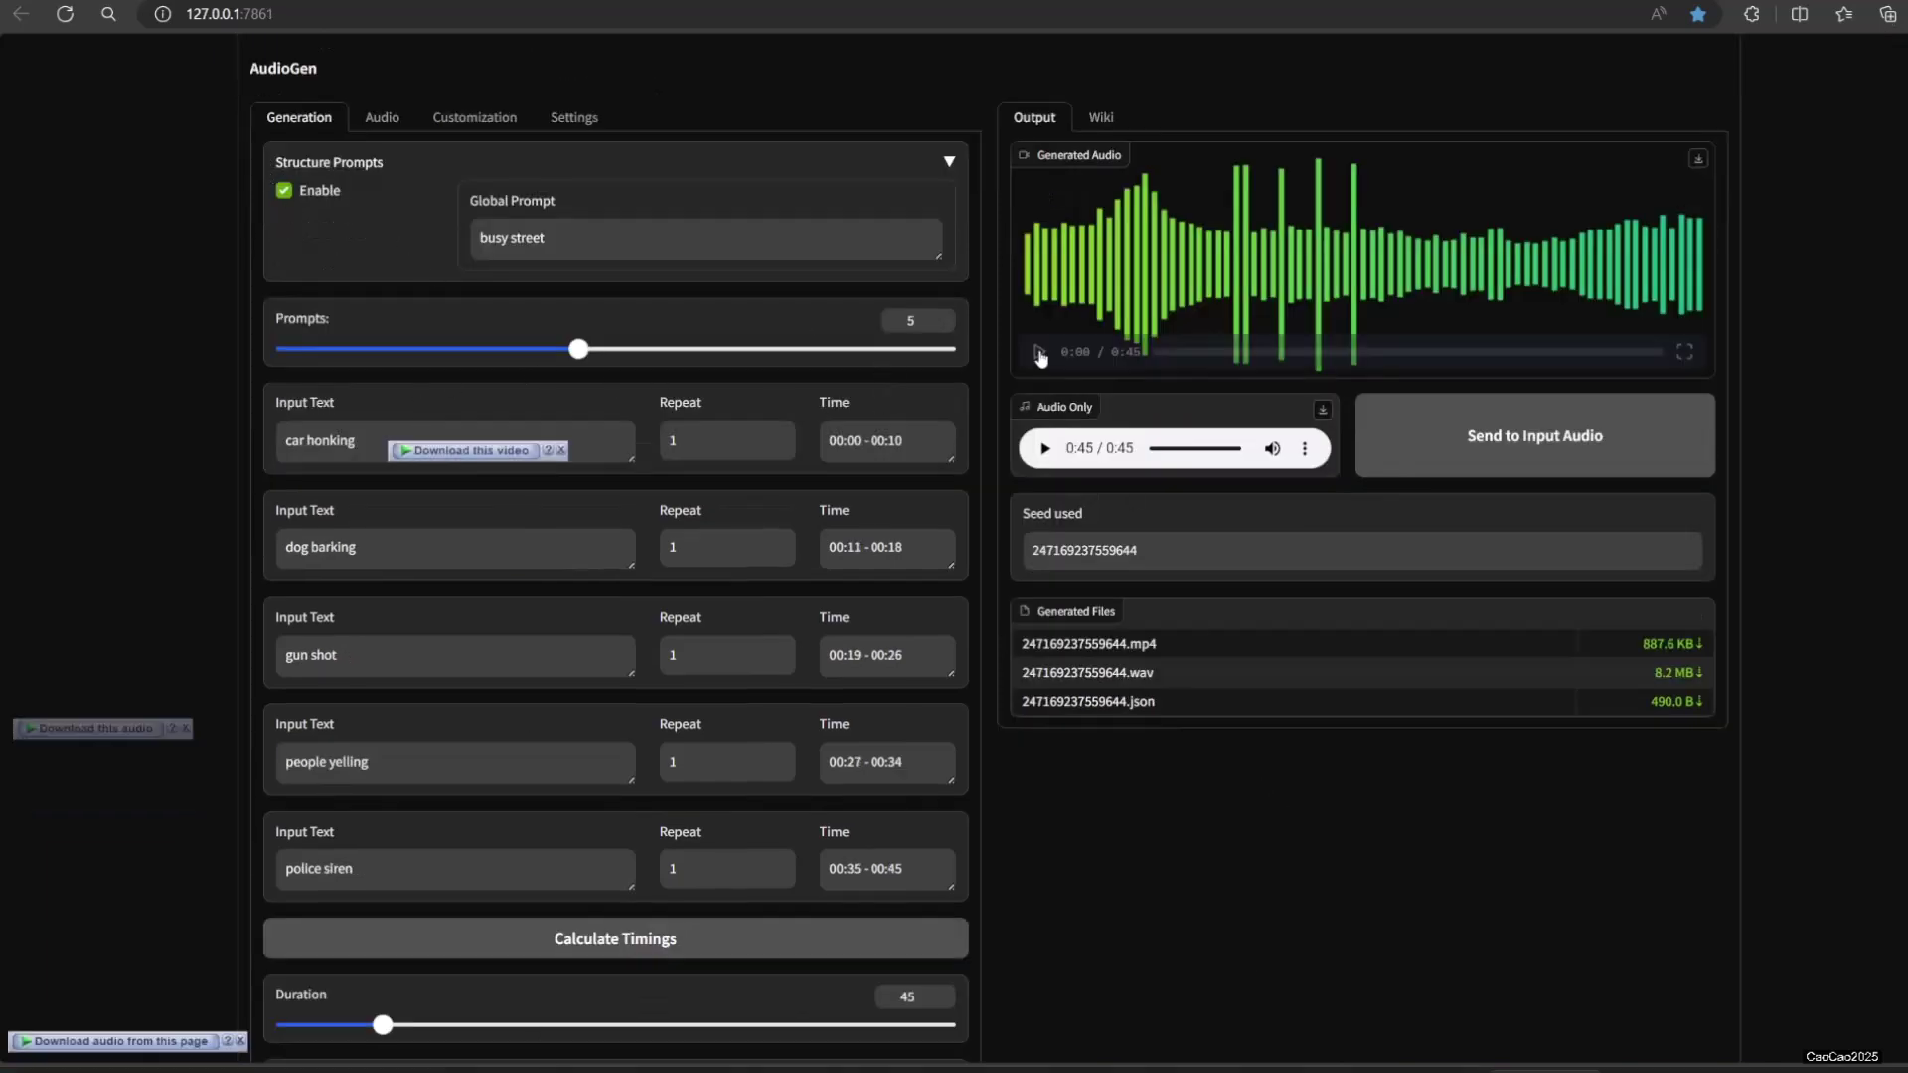
click(1038, 352)
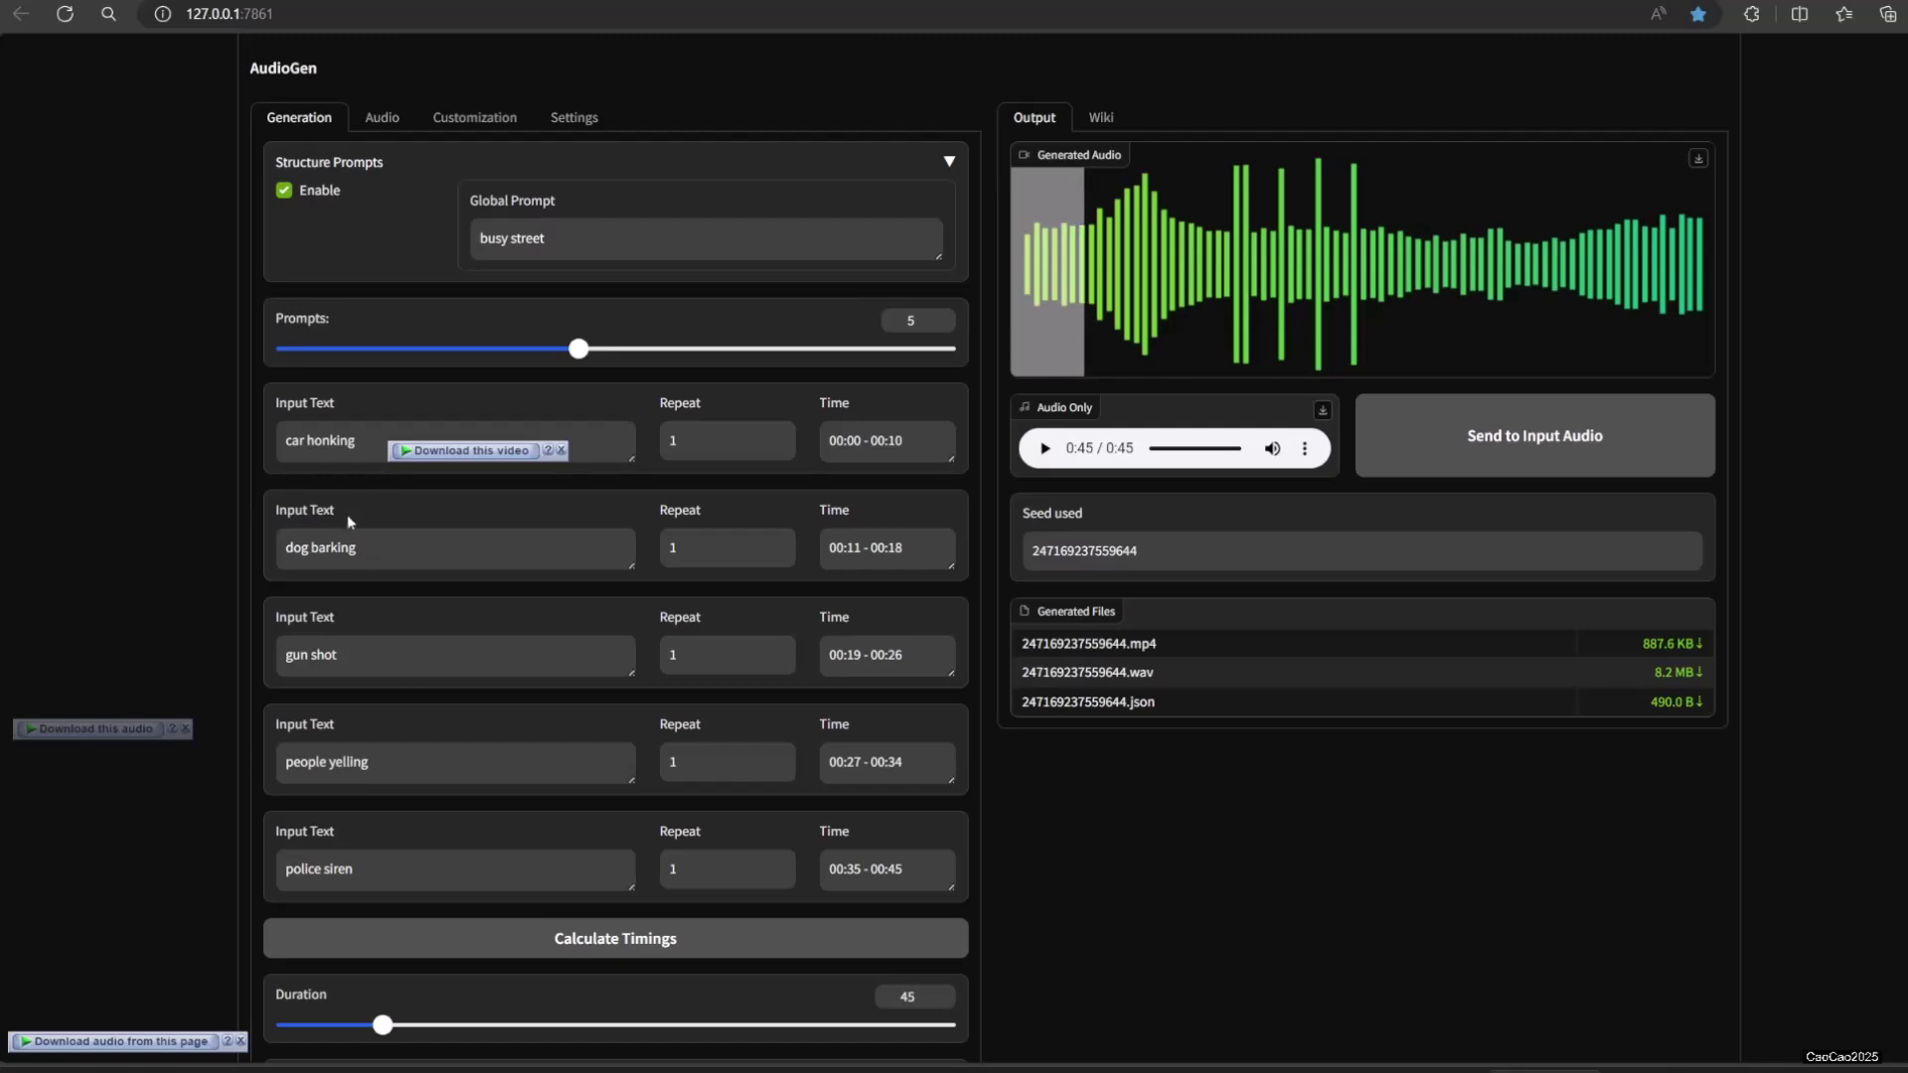
click(560, 450)
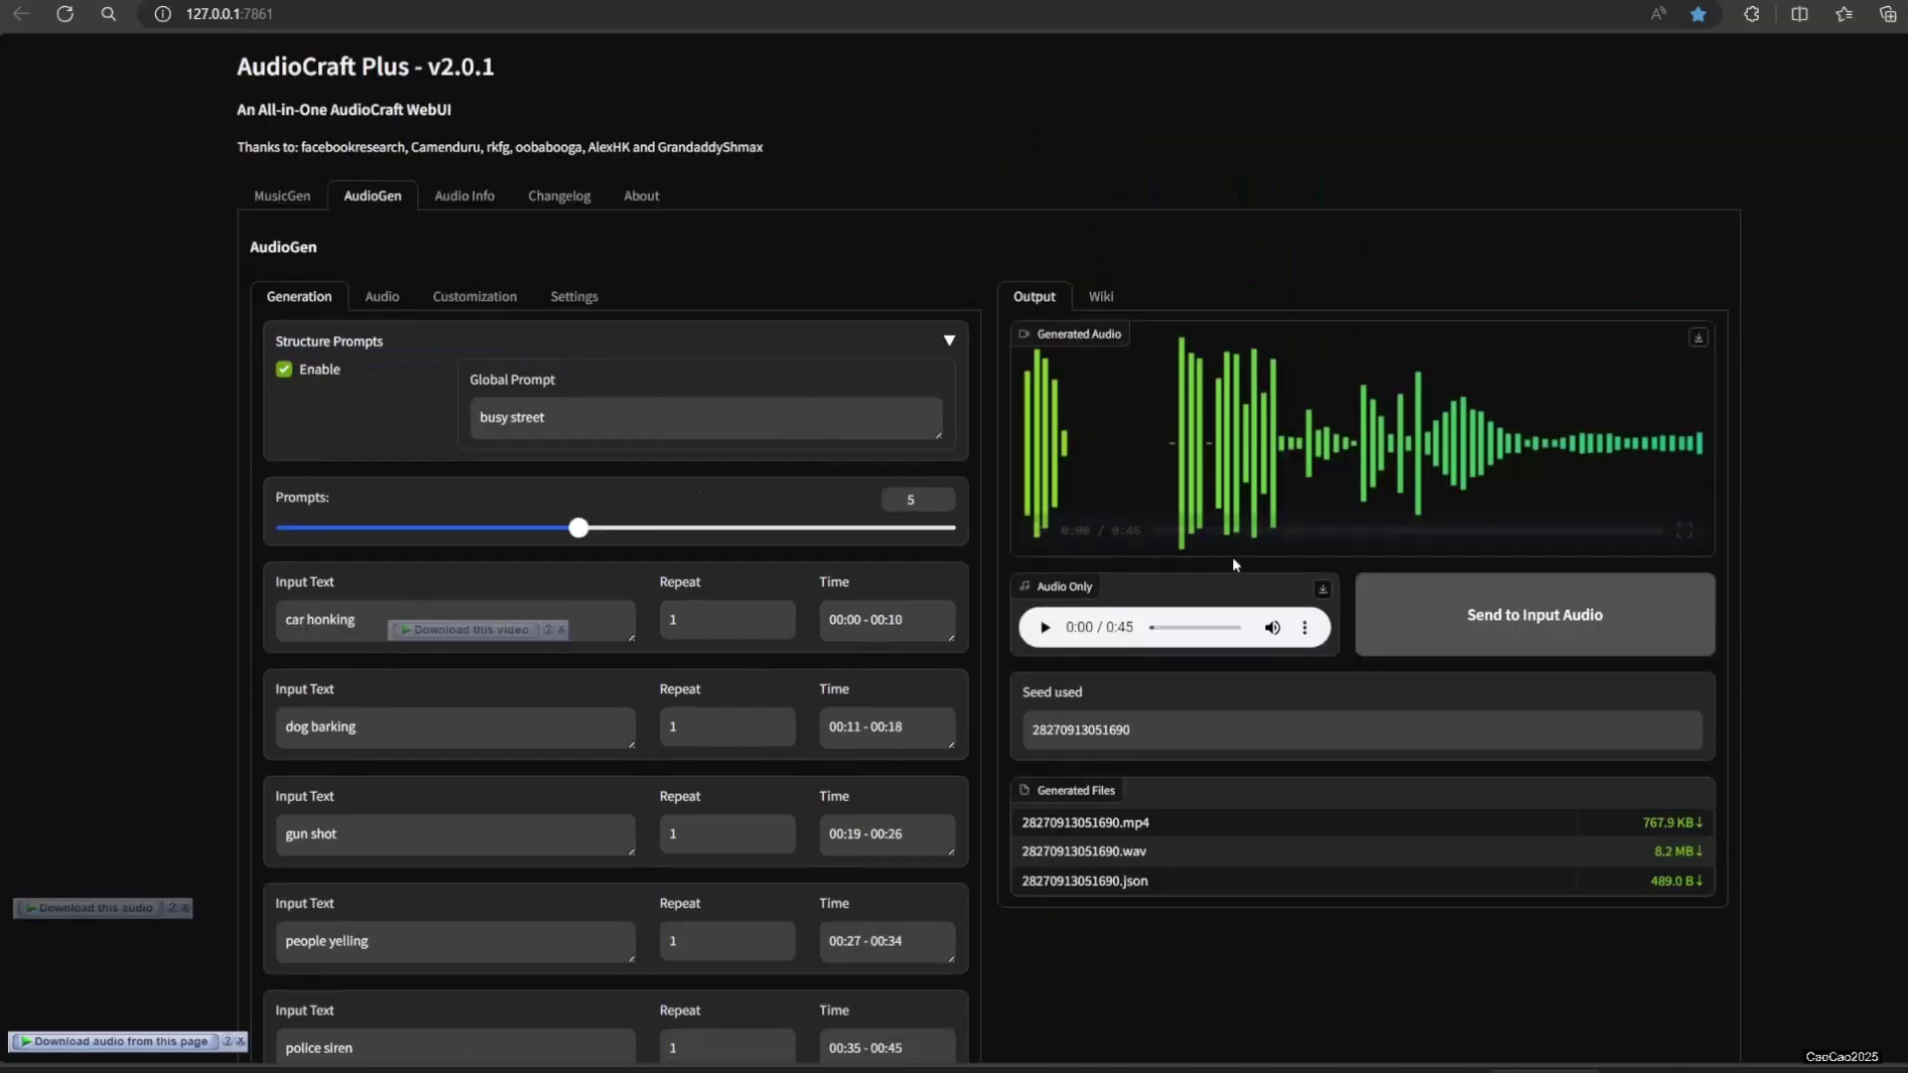
click(1040, 531)
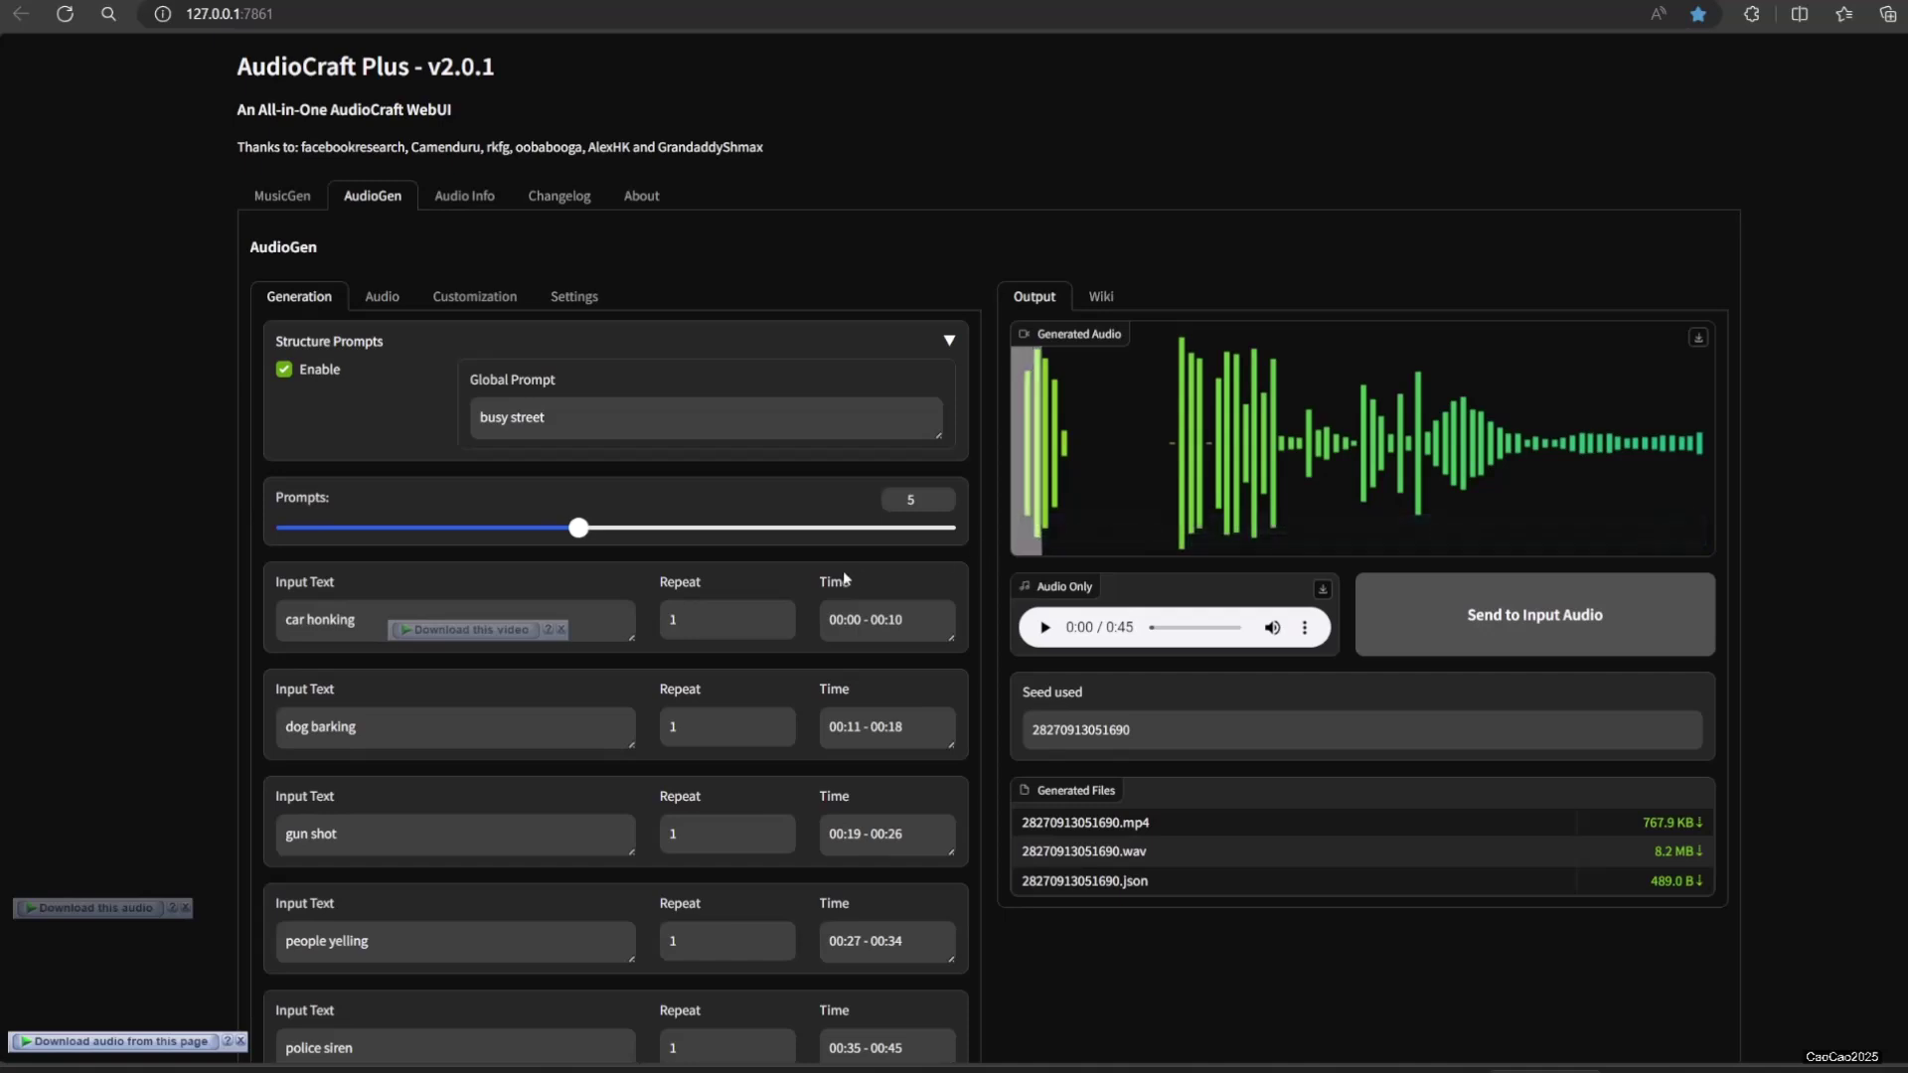